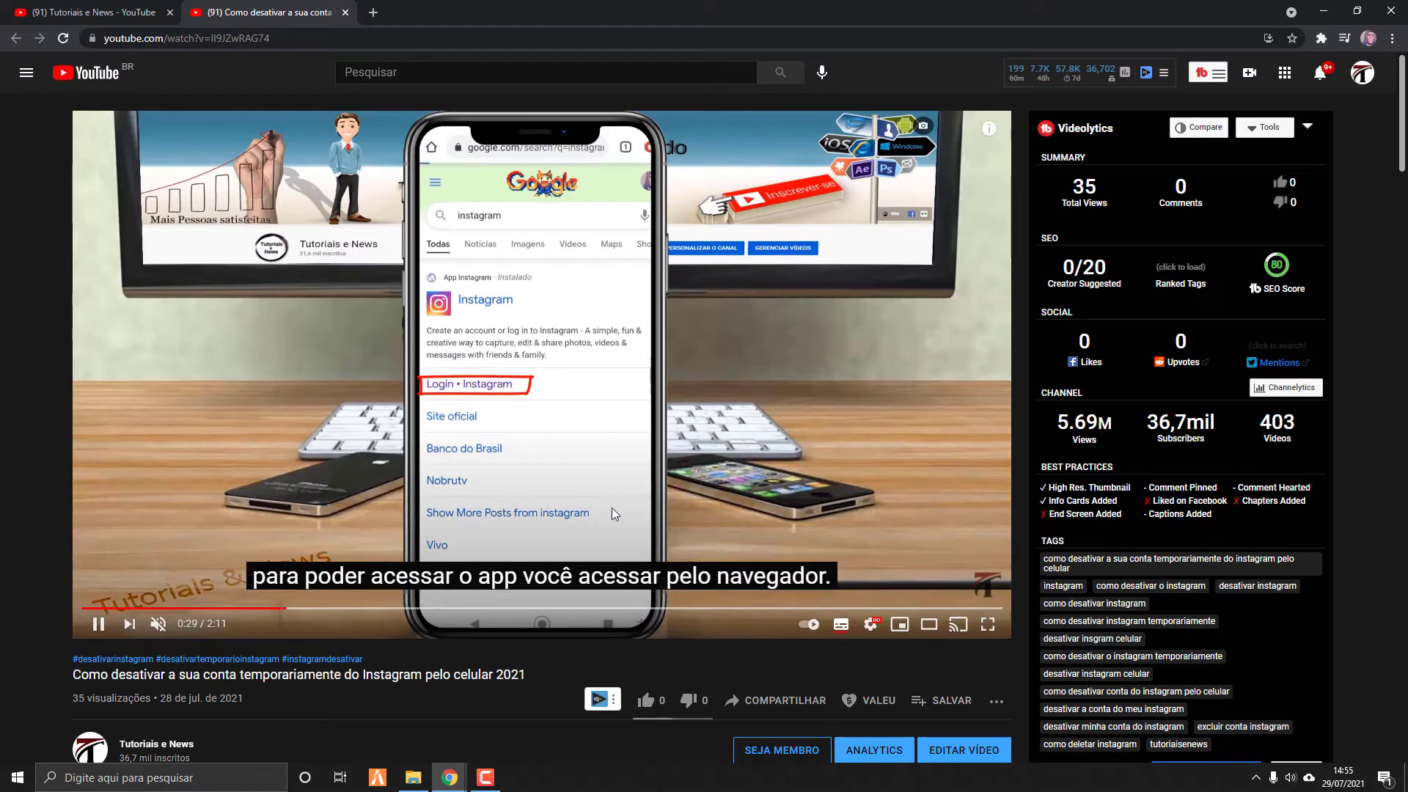
# Turn the YouTube video's captions off and back on, and display its available caption languages.
pyautogui.click(844, 627)
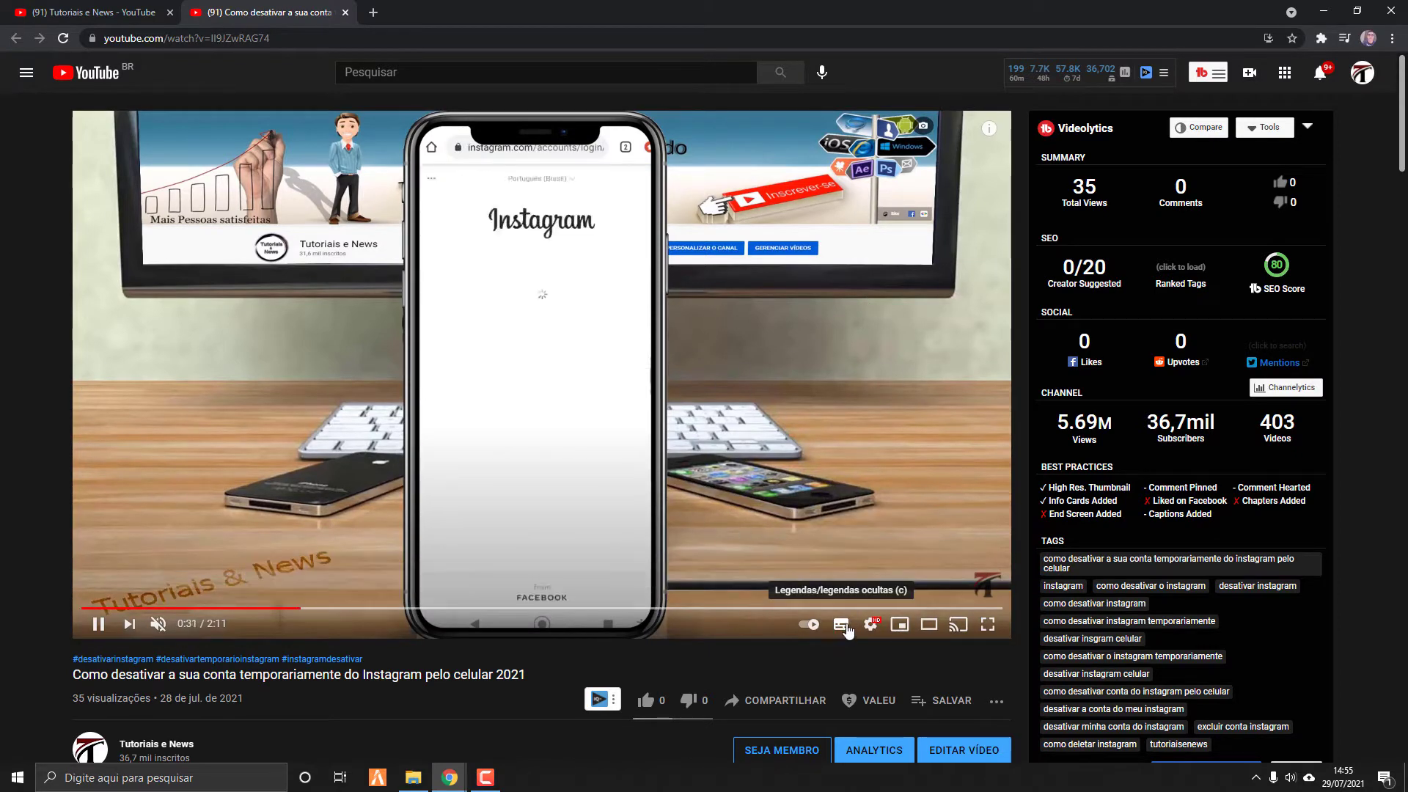
pyautogui.click(845, 629)
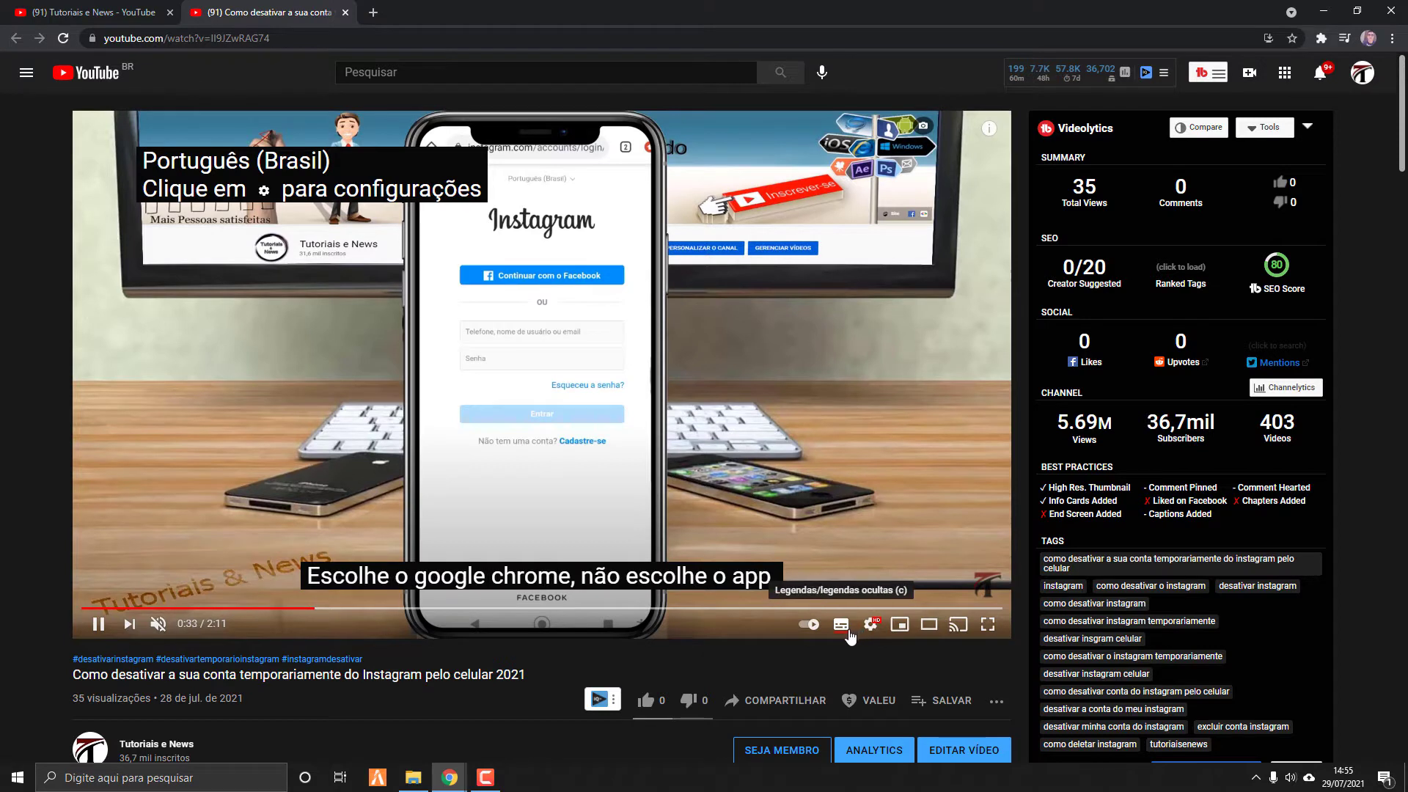
pyautogui.click(871, 625)
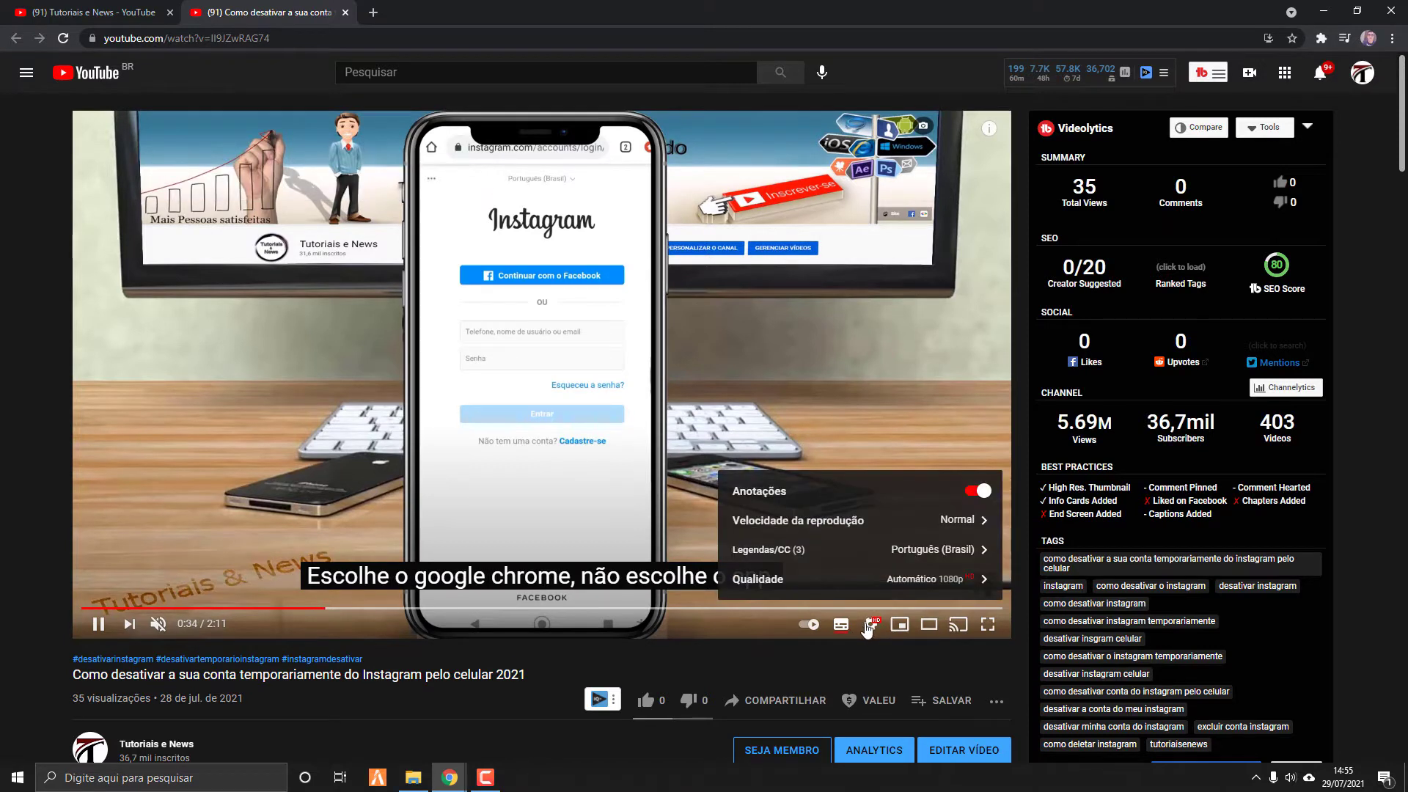
pyautogui.click(889, 562)
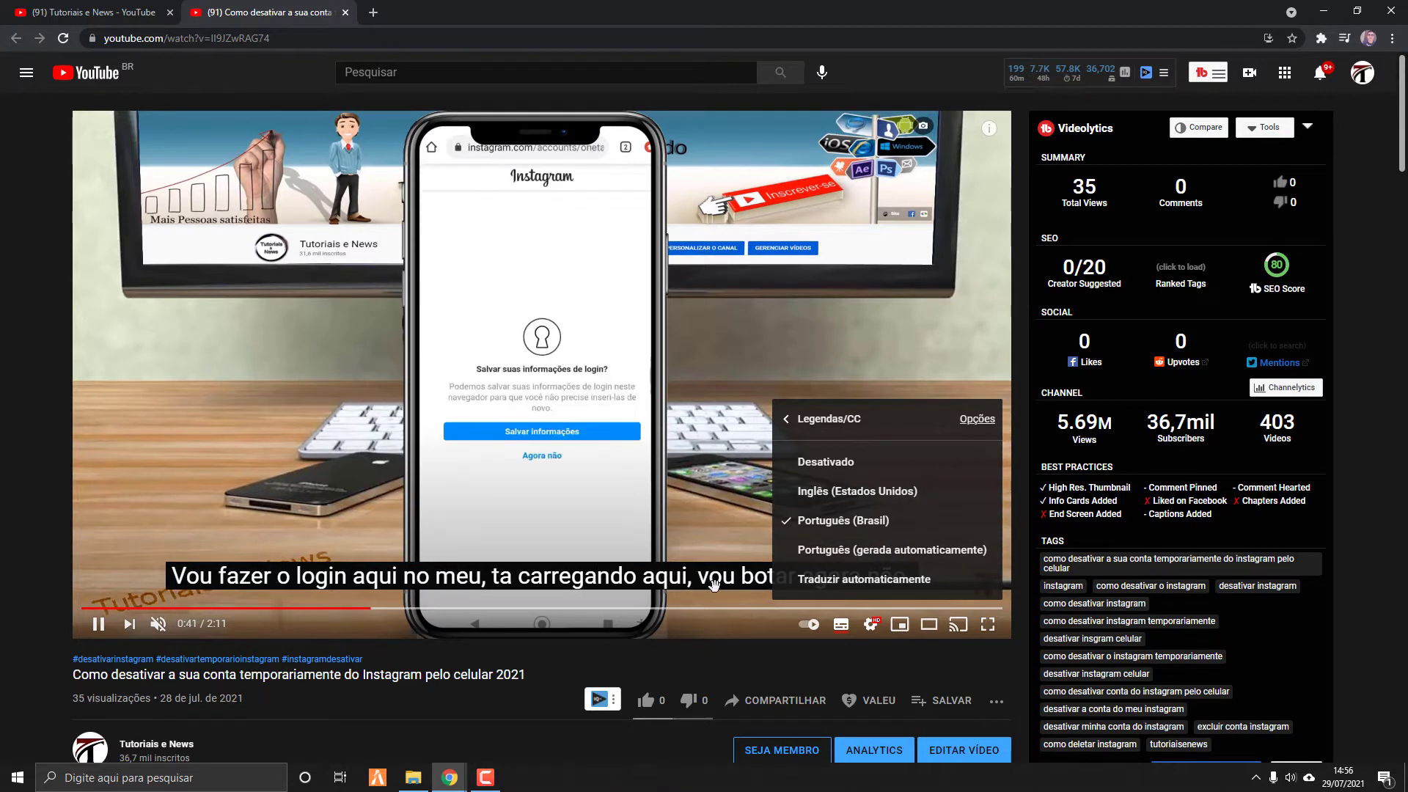
pyautogui.click(870, 625)
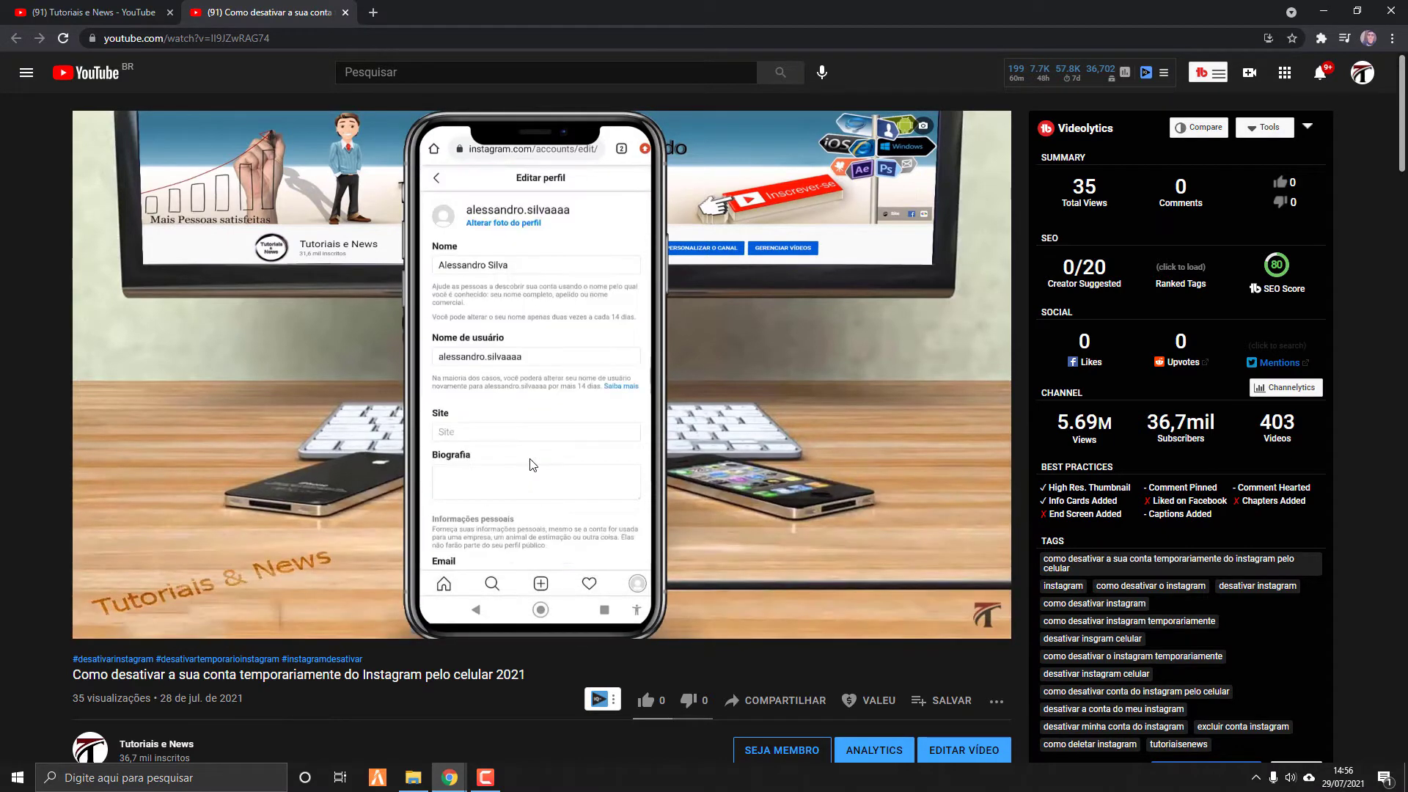
# Switch to VEED.io and start a project by uploading the video Como-fazer-carteira-de-trabalho-digital.mp4.
pyautogui.hotkey('ctrl', 'Tab')
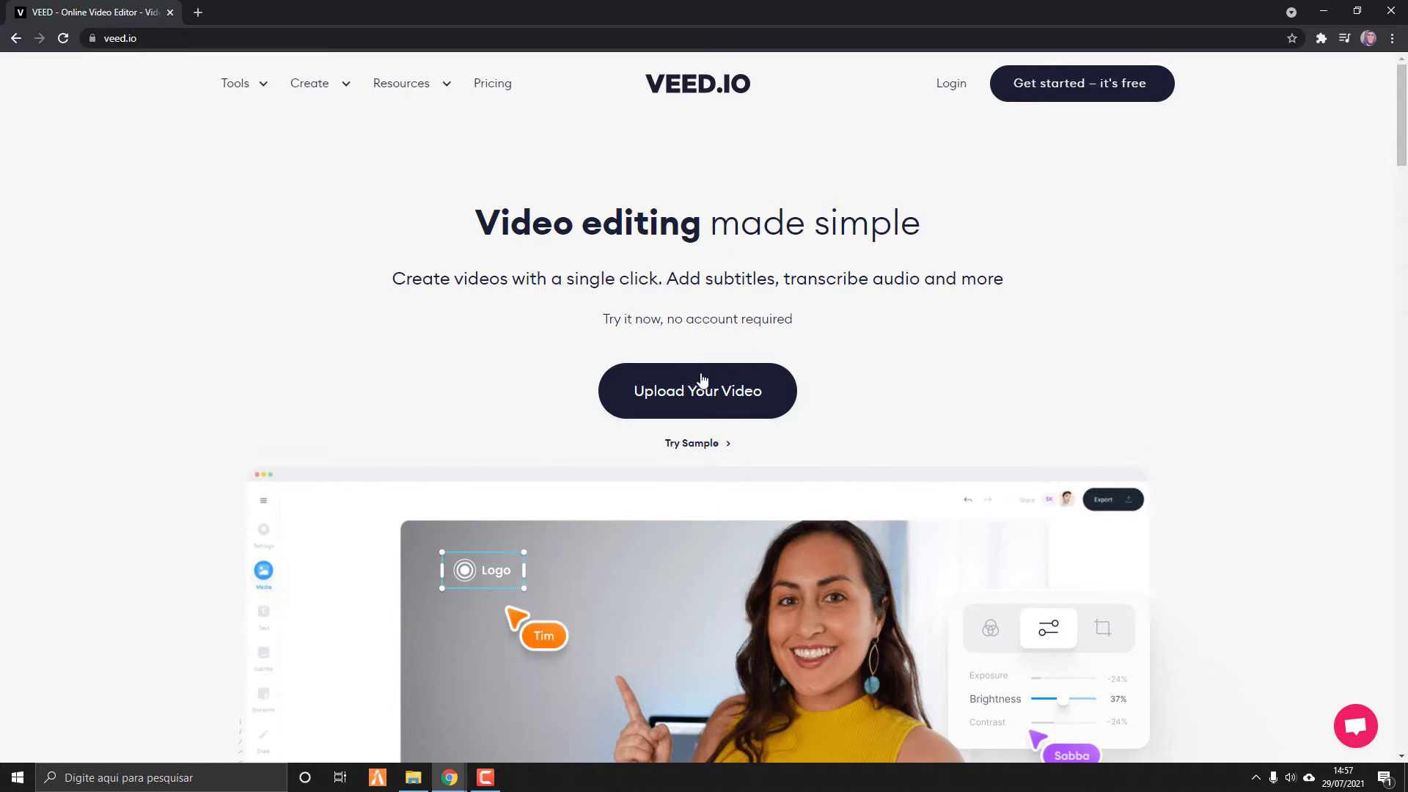
pyautogui.click(741, 396)
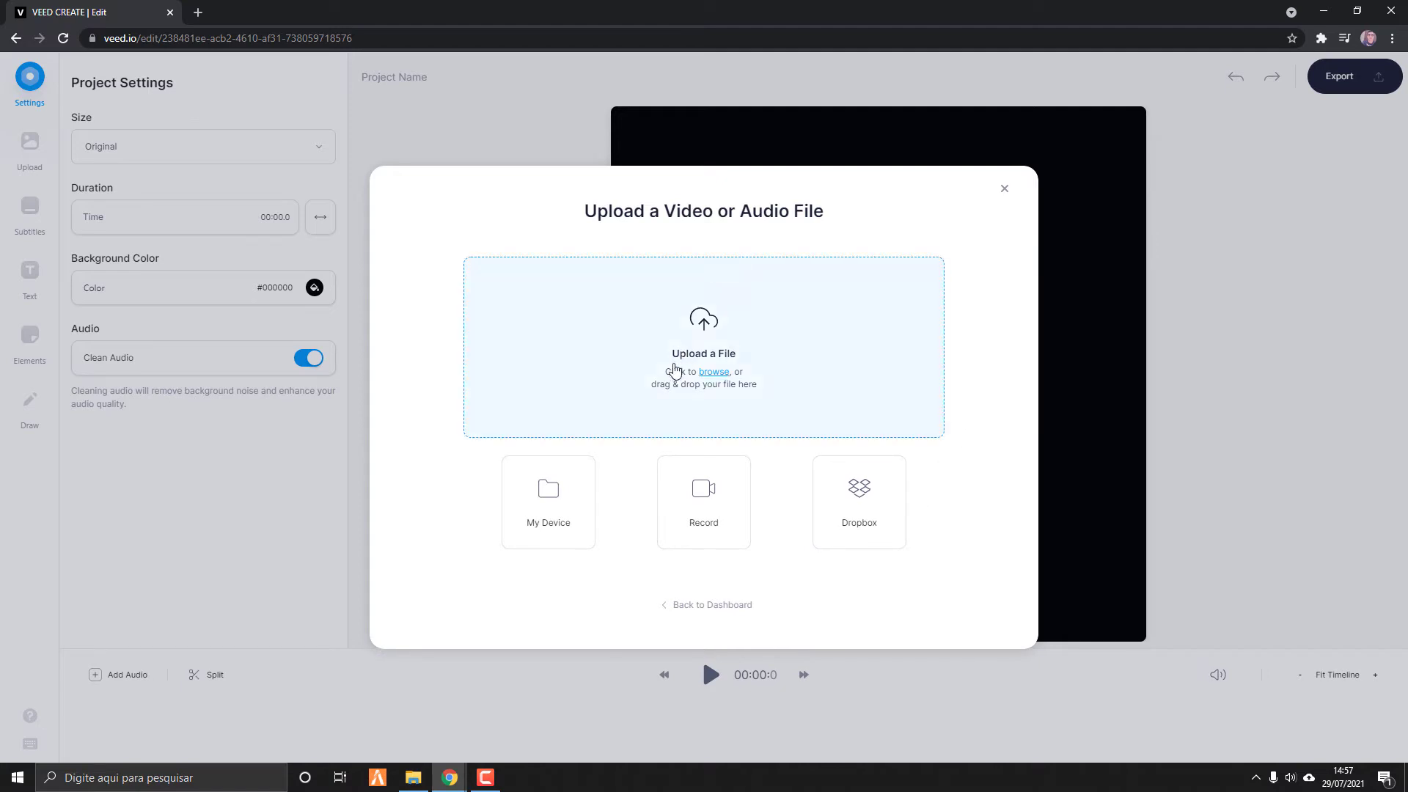
pyautogui.moveTo(404, 768); pyautogui.dragTo(710, 409)
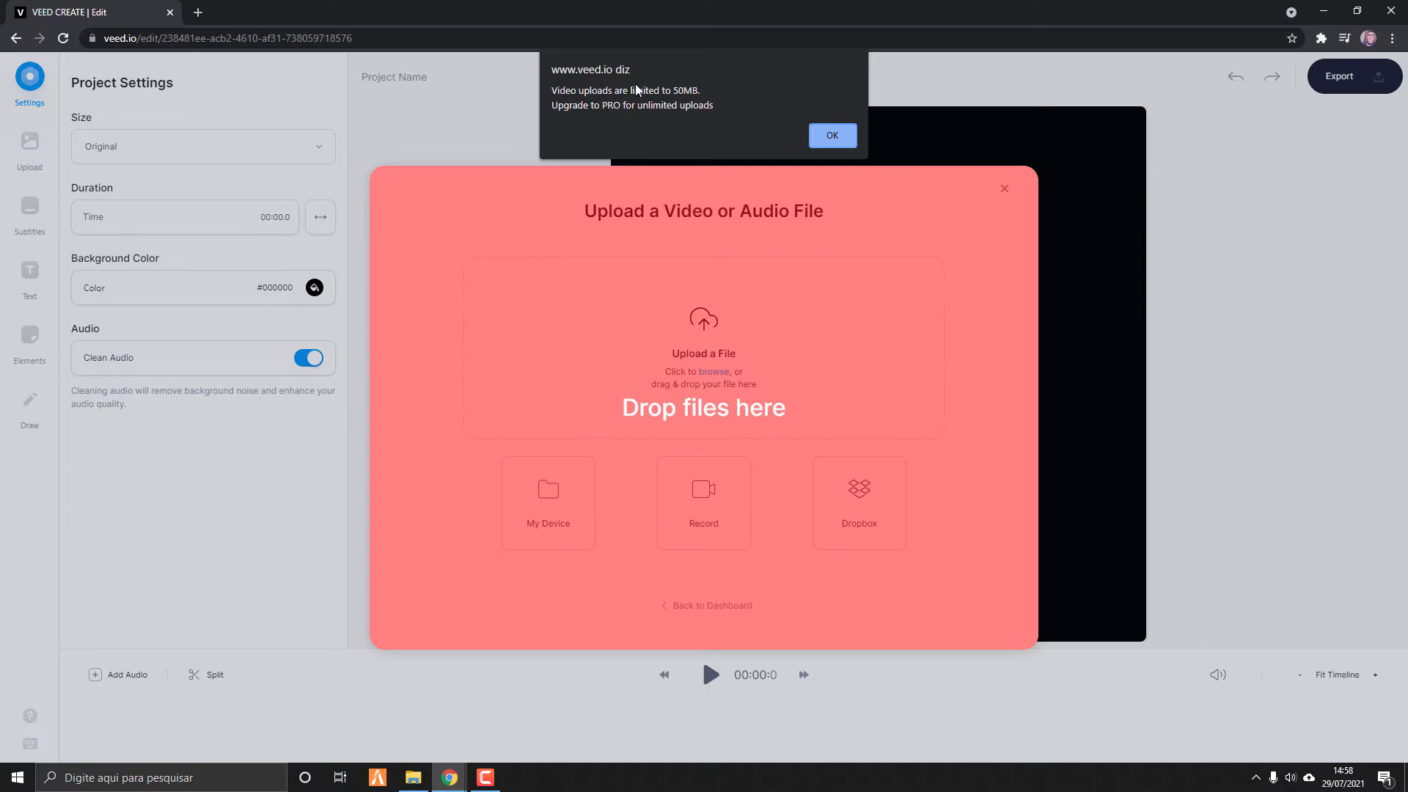
pyautogui.click(829, 135)
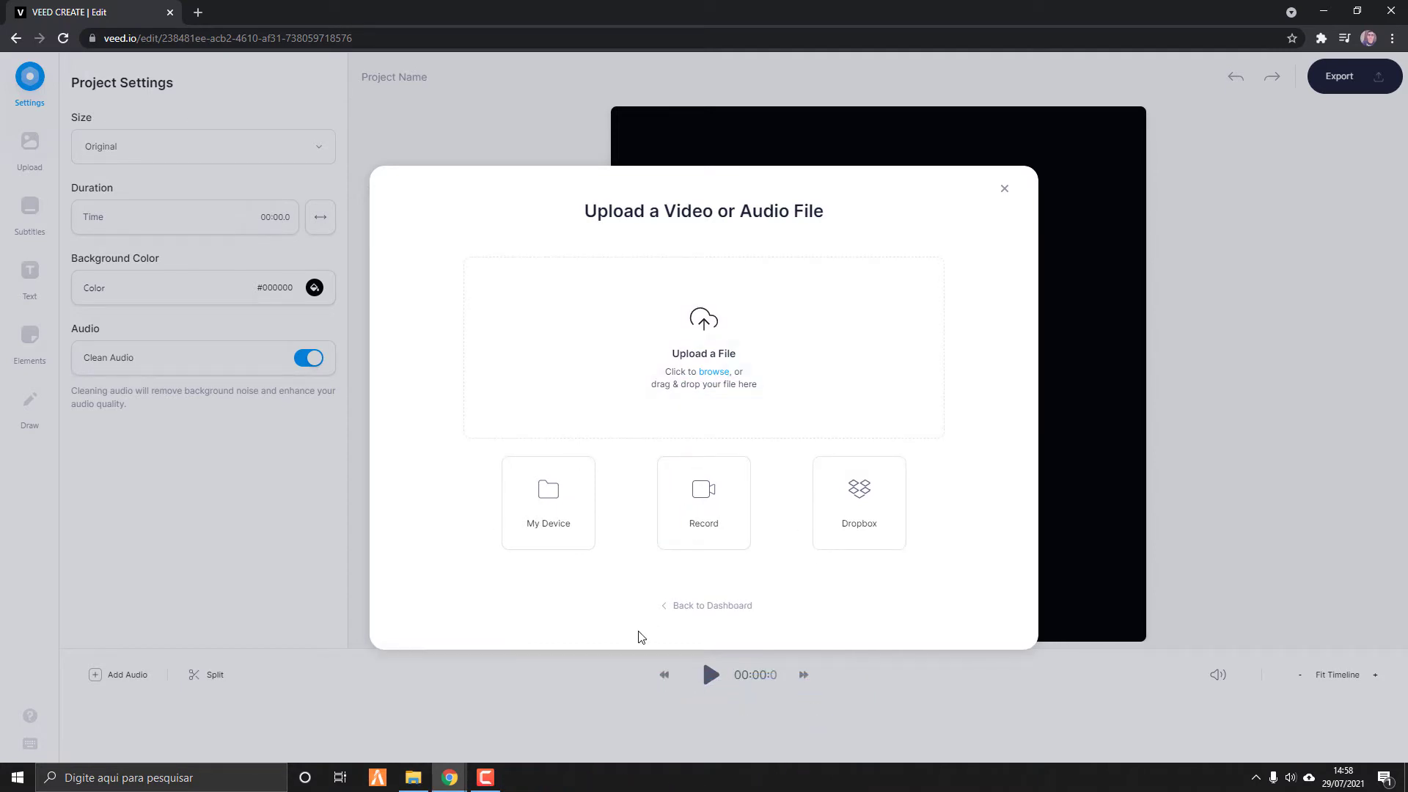
pyautogui.moveTo(408, 726); pyautogui.dragTo(672, 409)
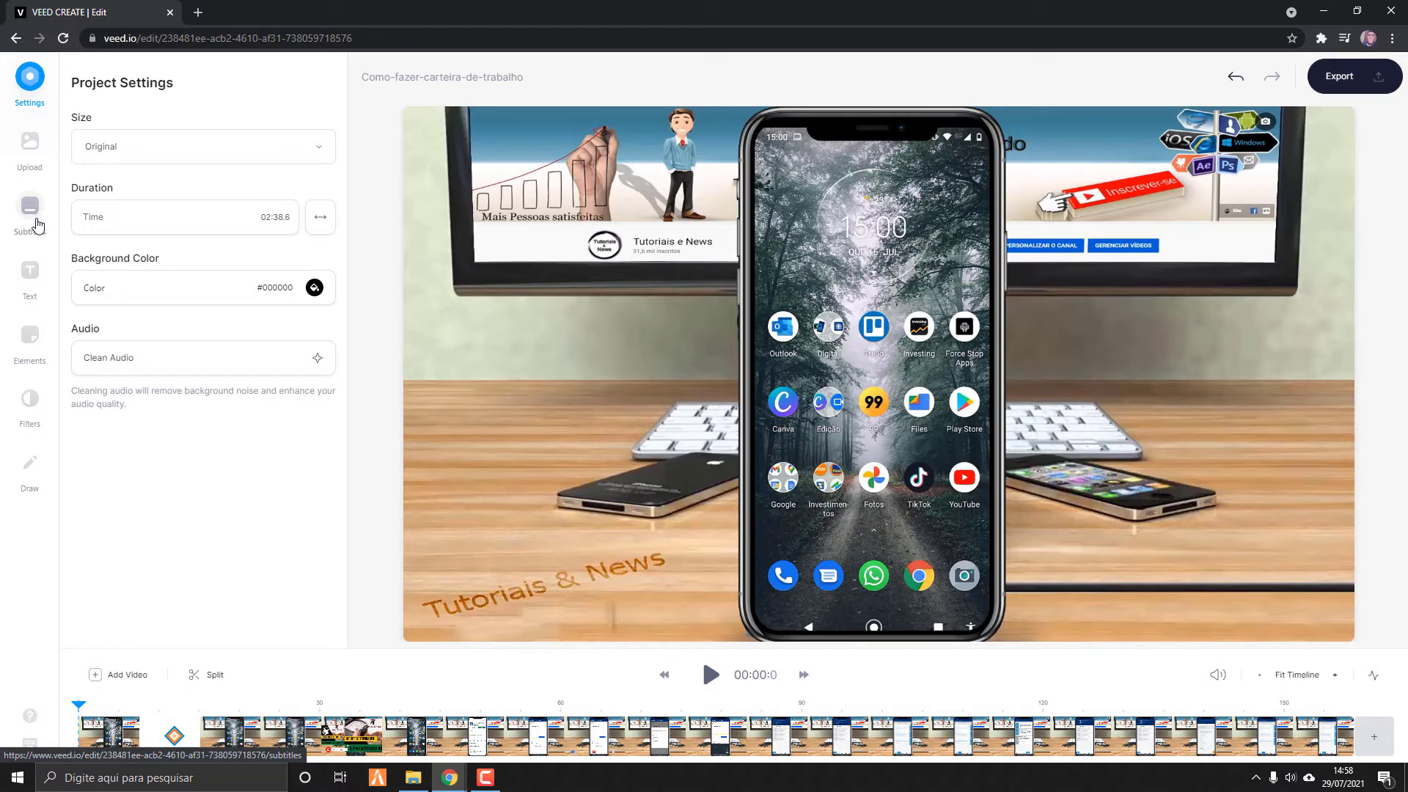
# Auto-transcribe the uploaded video into subtitles with Português (Brasil) as the language to detect.
pyautogui.click(31, 213)
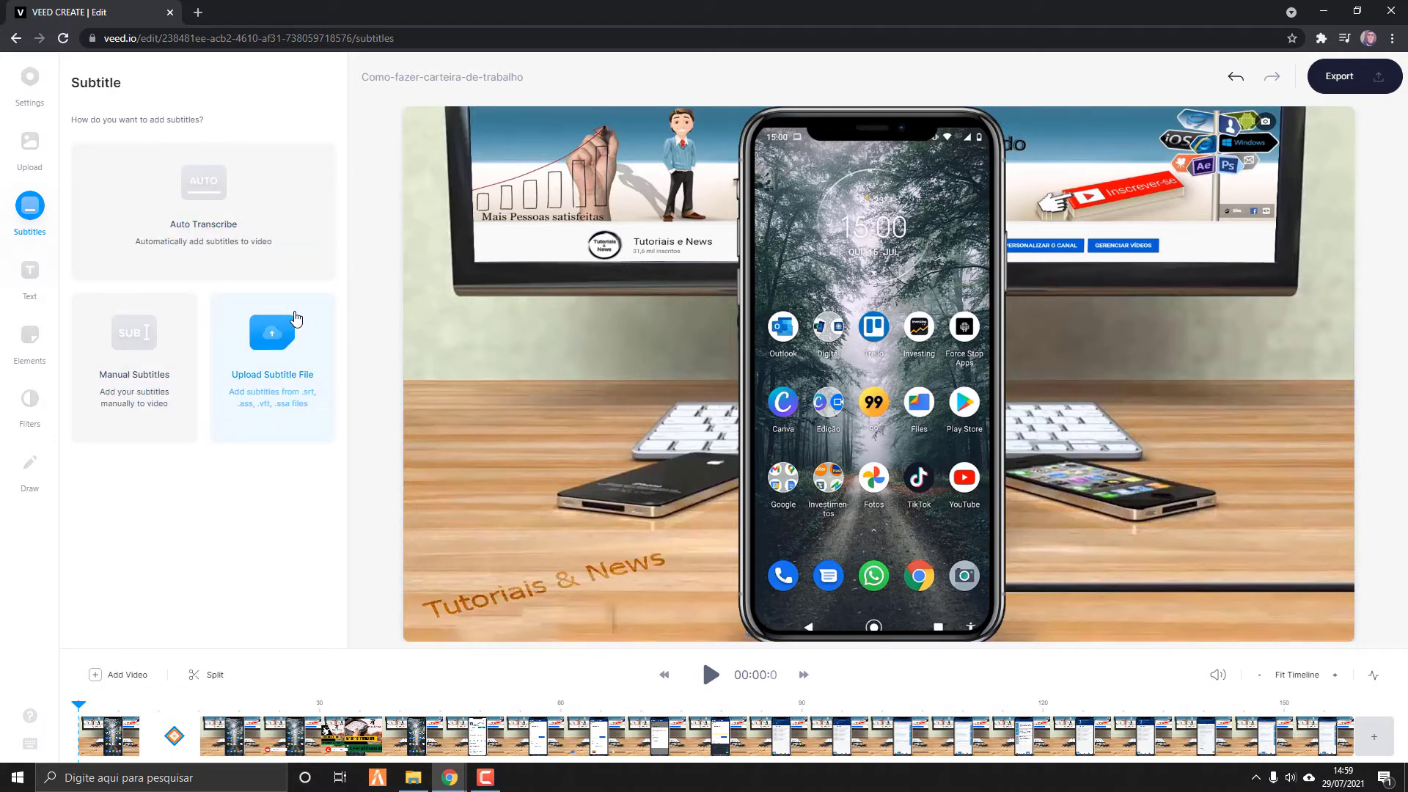
pyautogui.click(208, 194)
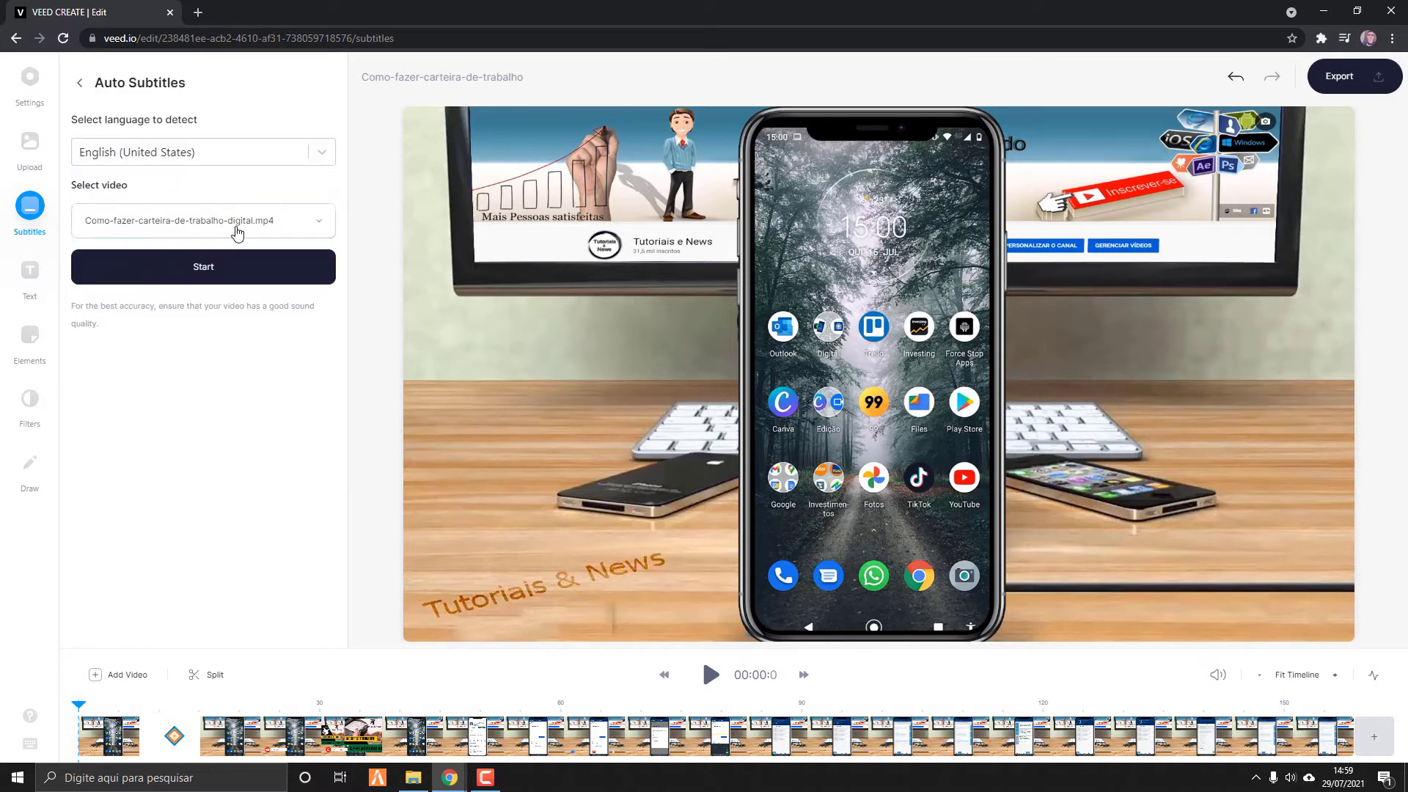
pyautogui.click(311, 154)
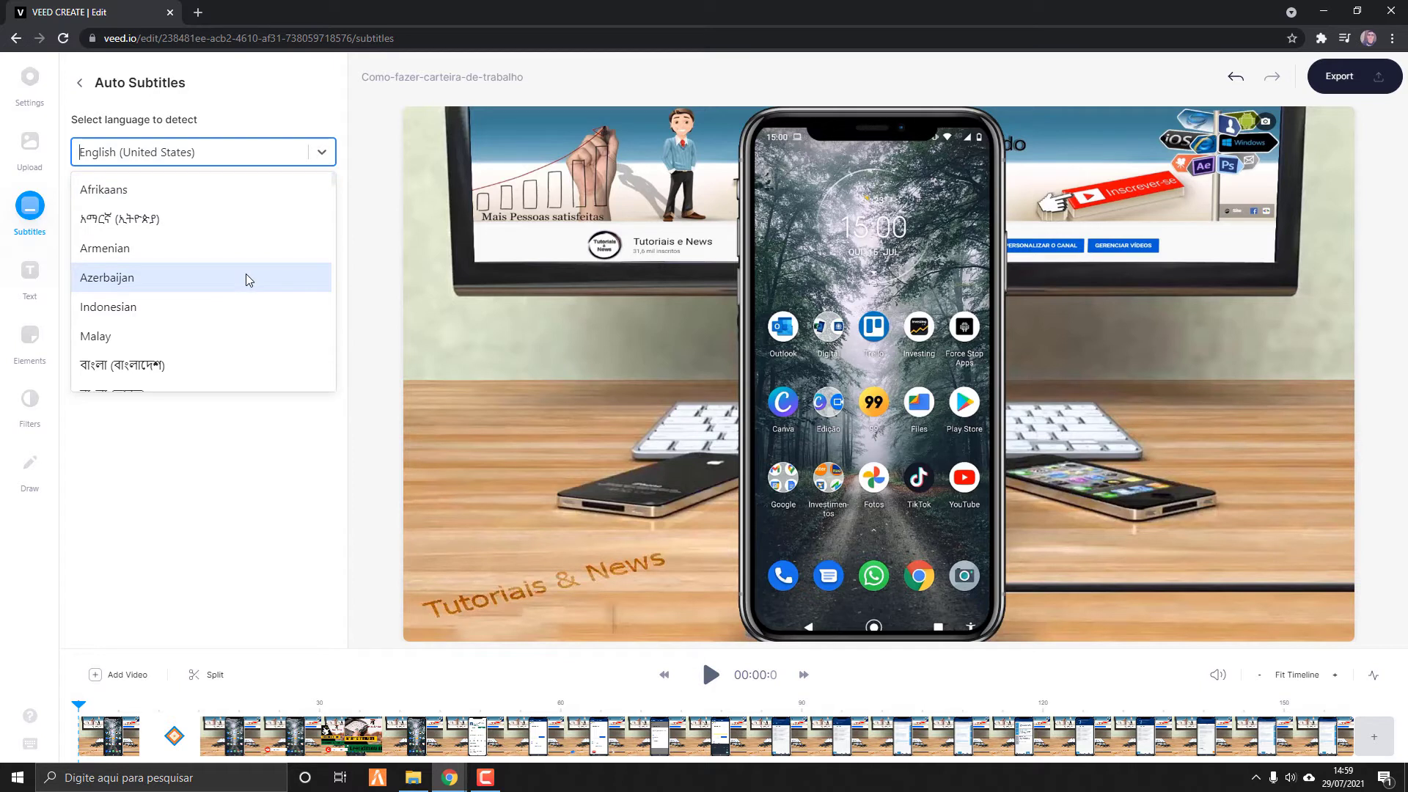
pyautogui.write('port')
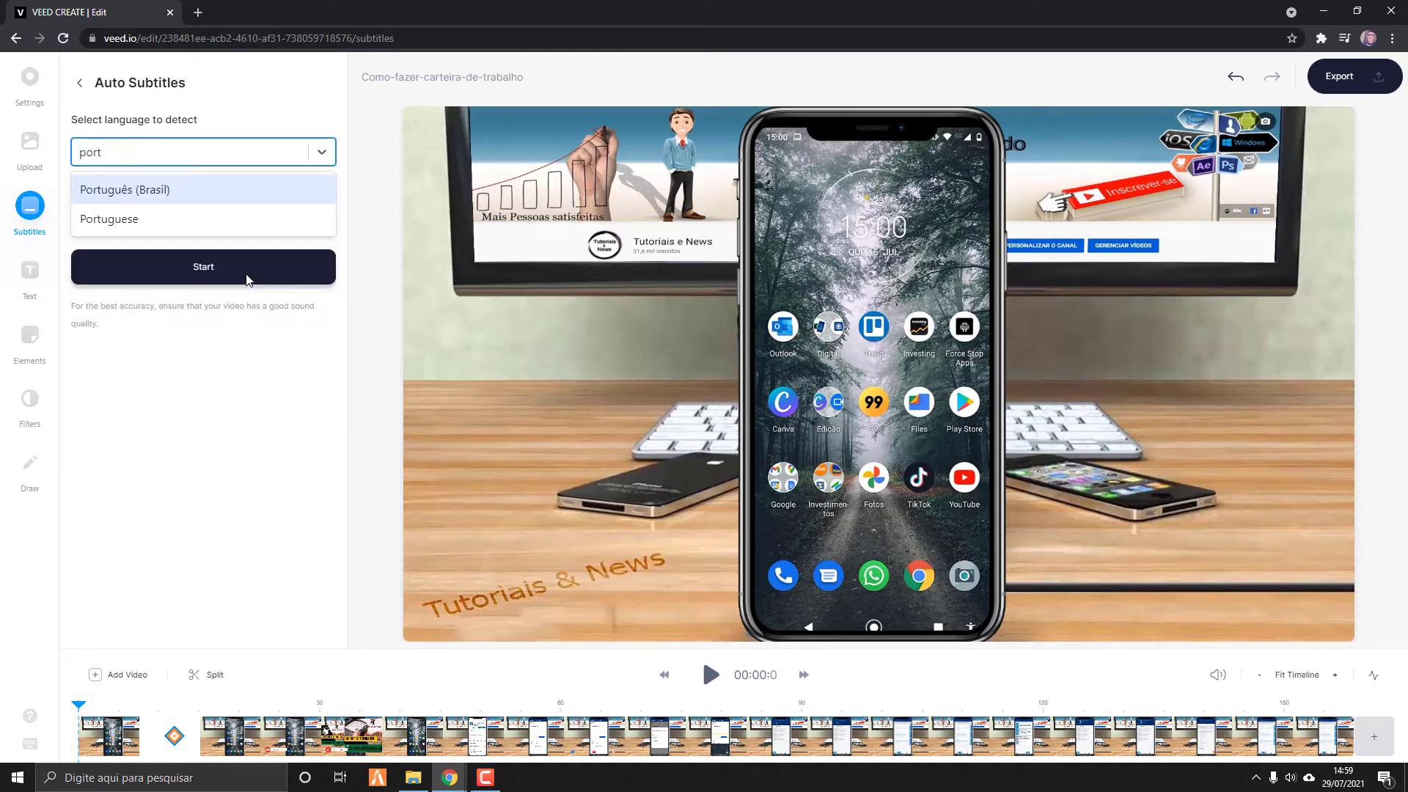
pyautogui.click(166, 192)
pyautogui.click(204, 281)
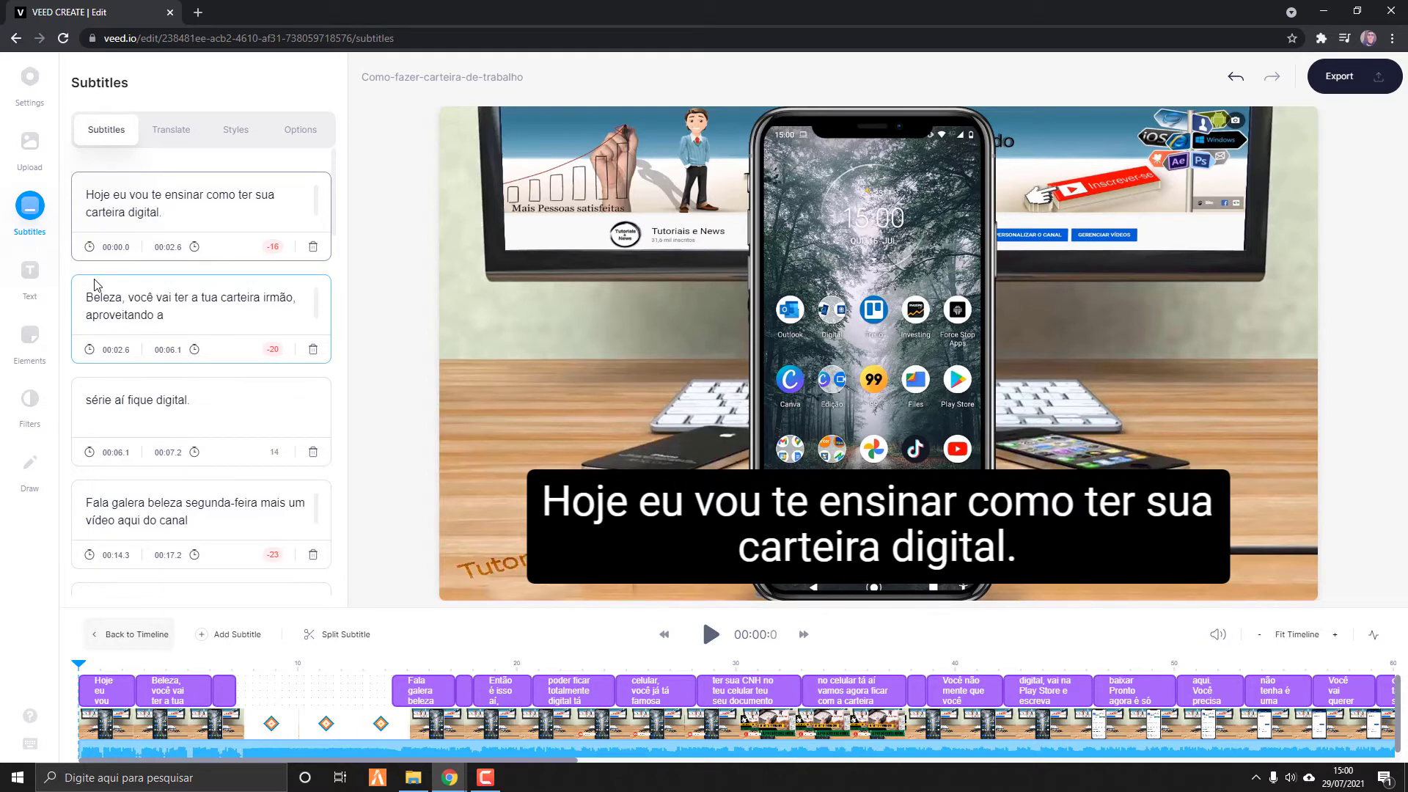
# Play the opening of the video and replace "irmão" with "em mãos" in the second subtitle.
pyautogui.click(710, 634)
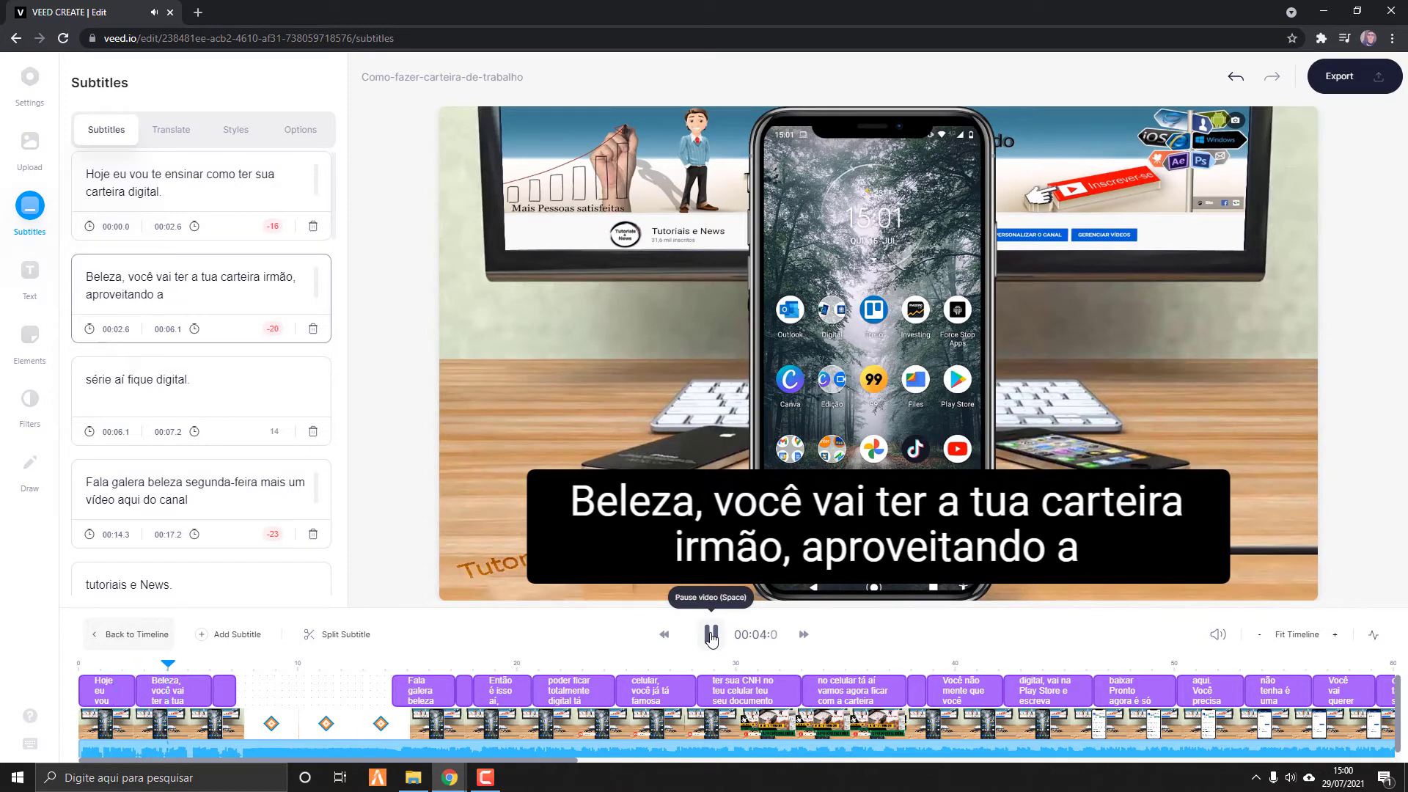
pyautogui.click(710, 635)
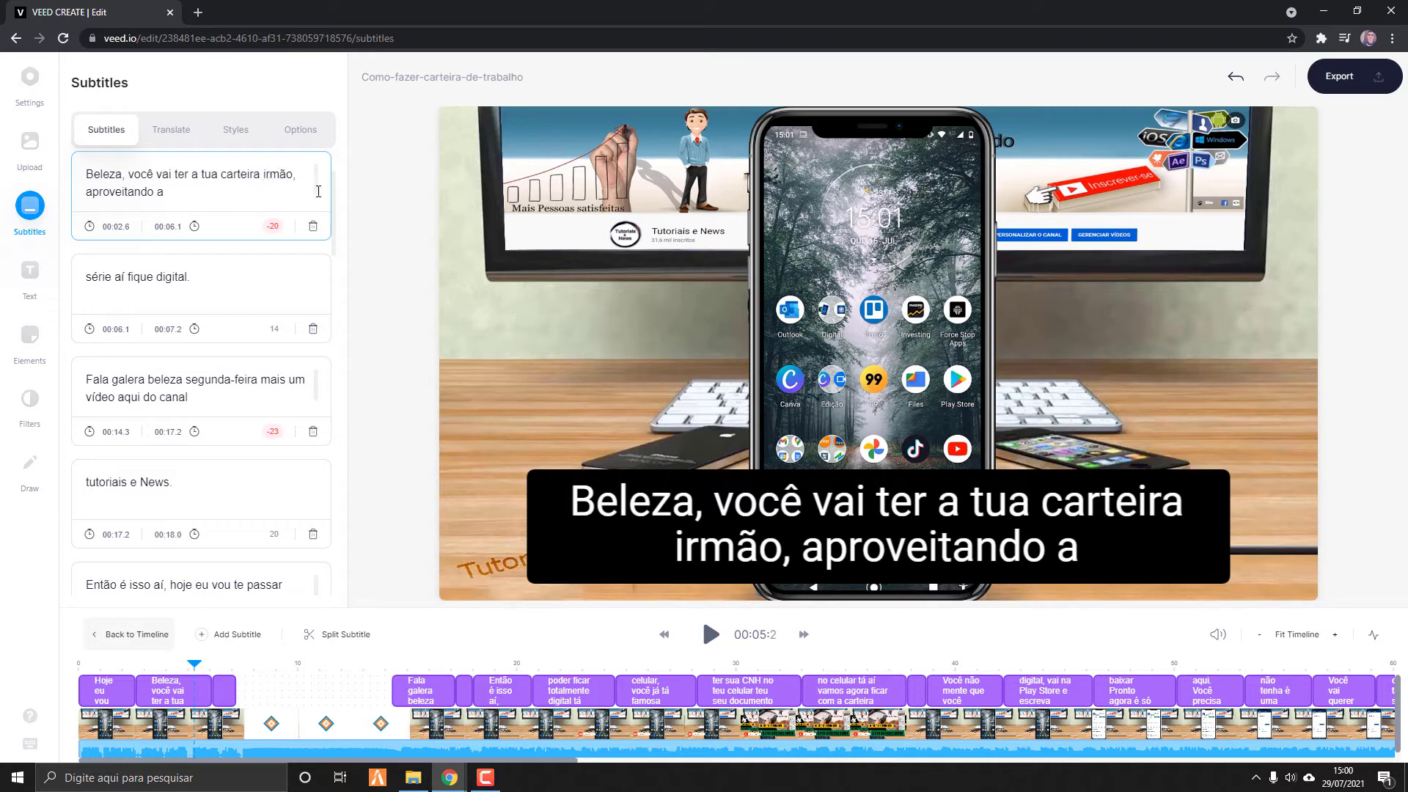
pyautogui.doubleClick(279, 174)
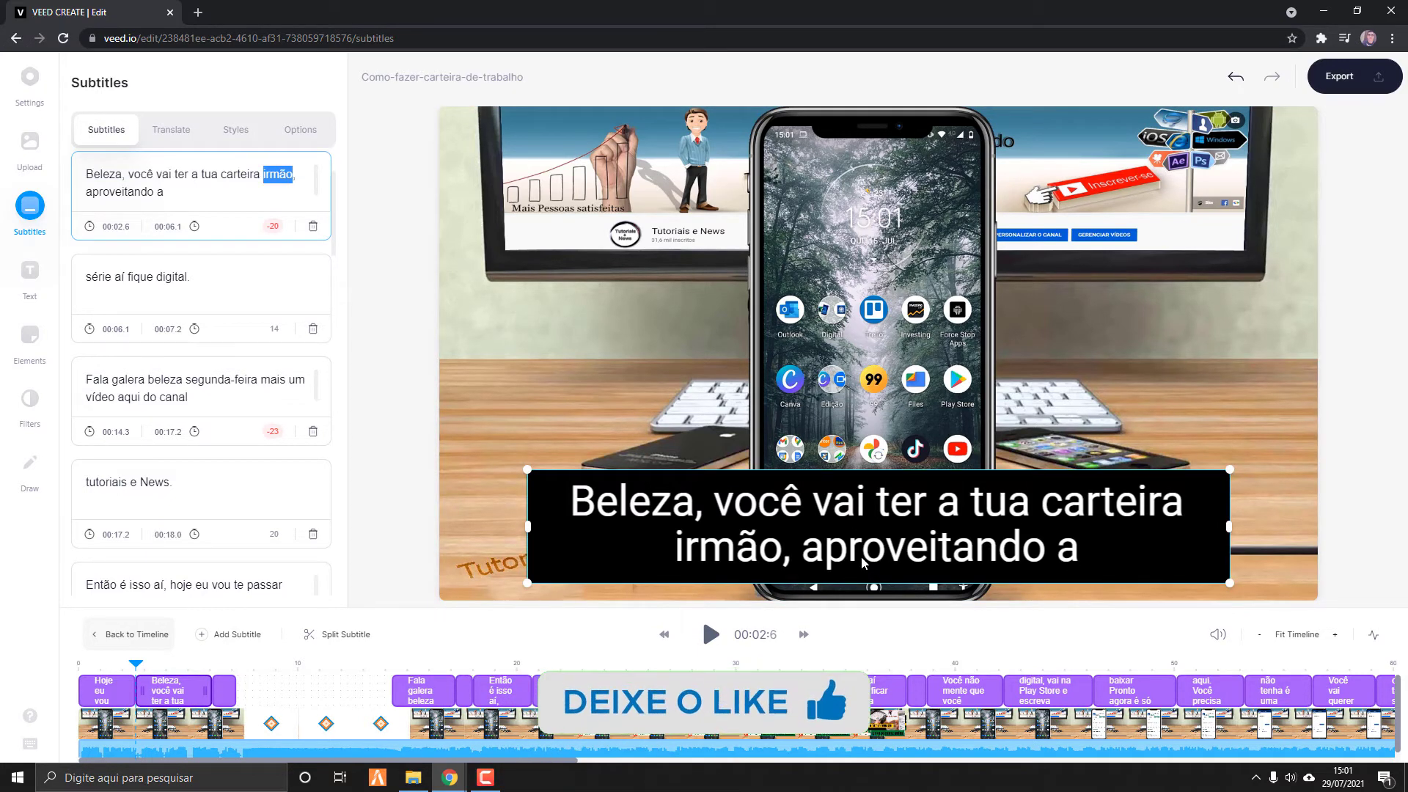
pyautogui.write('em mãos')
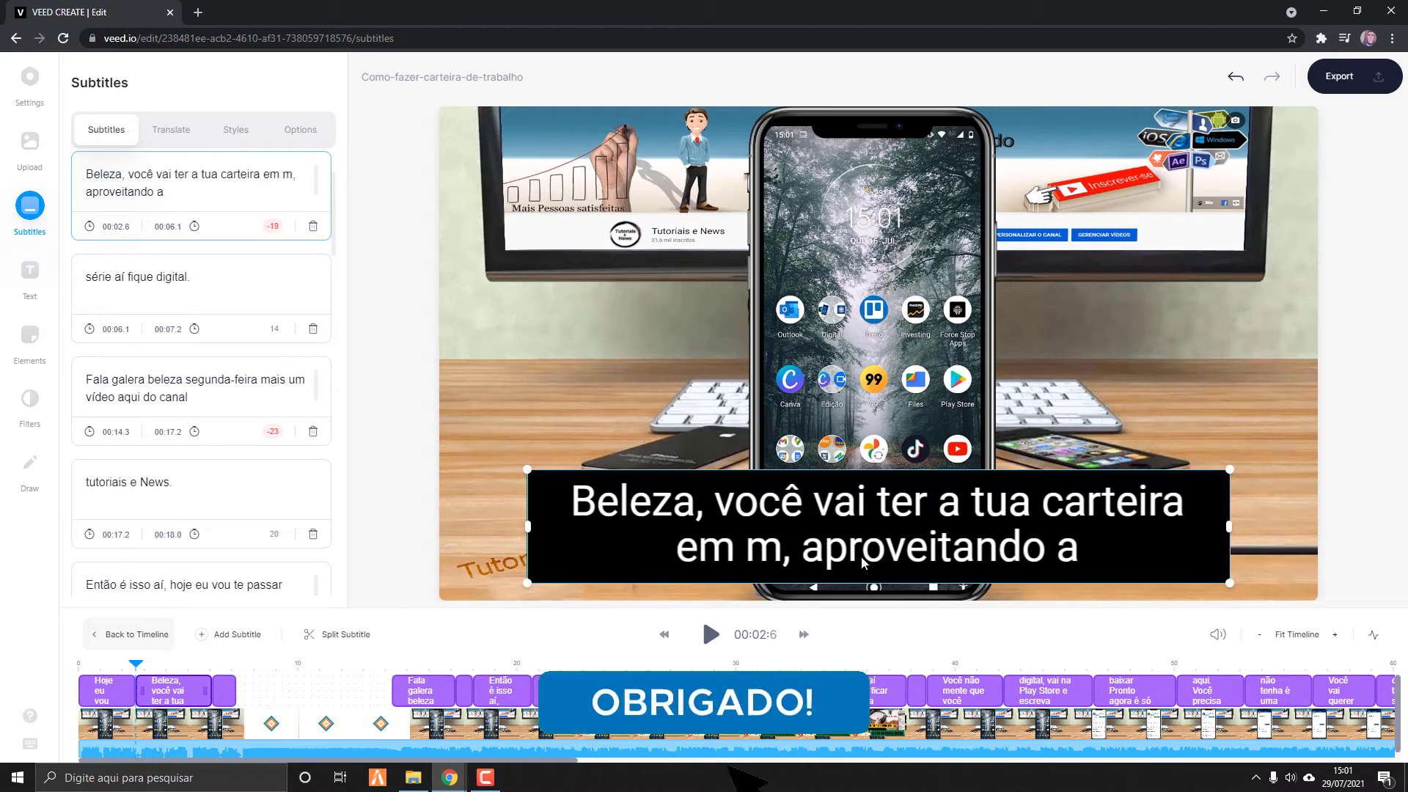
# Play further and correct two subtitles to "Fala galera beleza seja mais um vídeo aqui do canal" and "no seu próprio celular.".
pyautogui.click(709, 634)
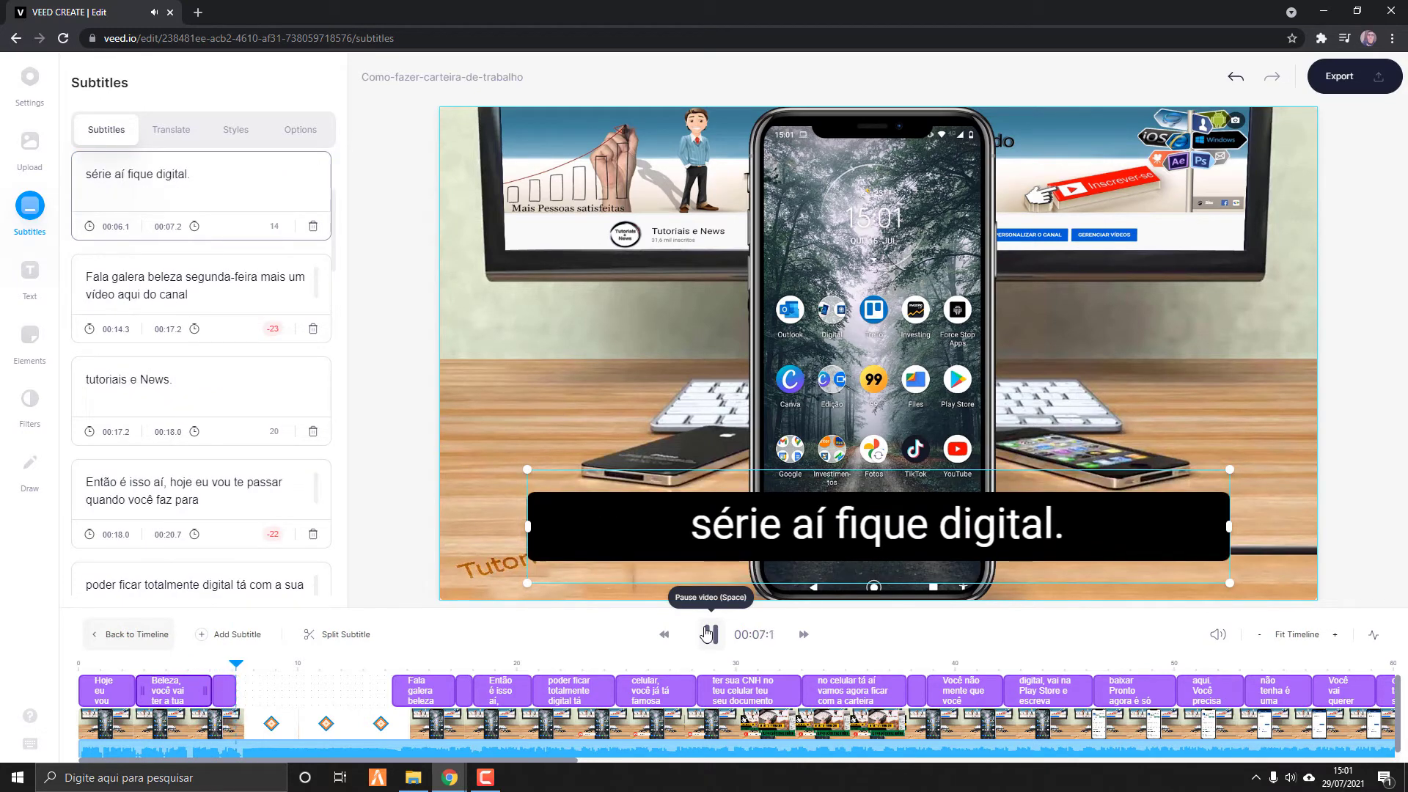
pyautogui.click(708, 634)
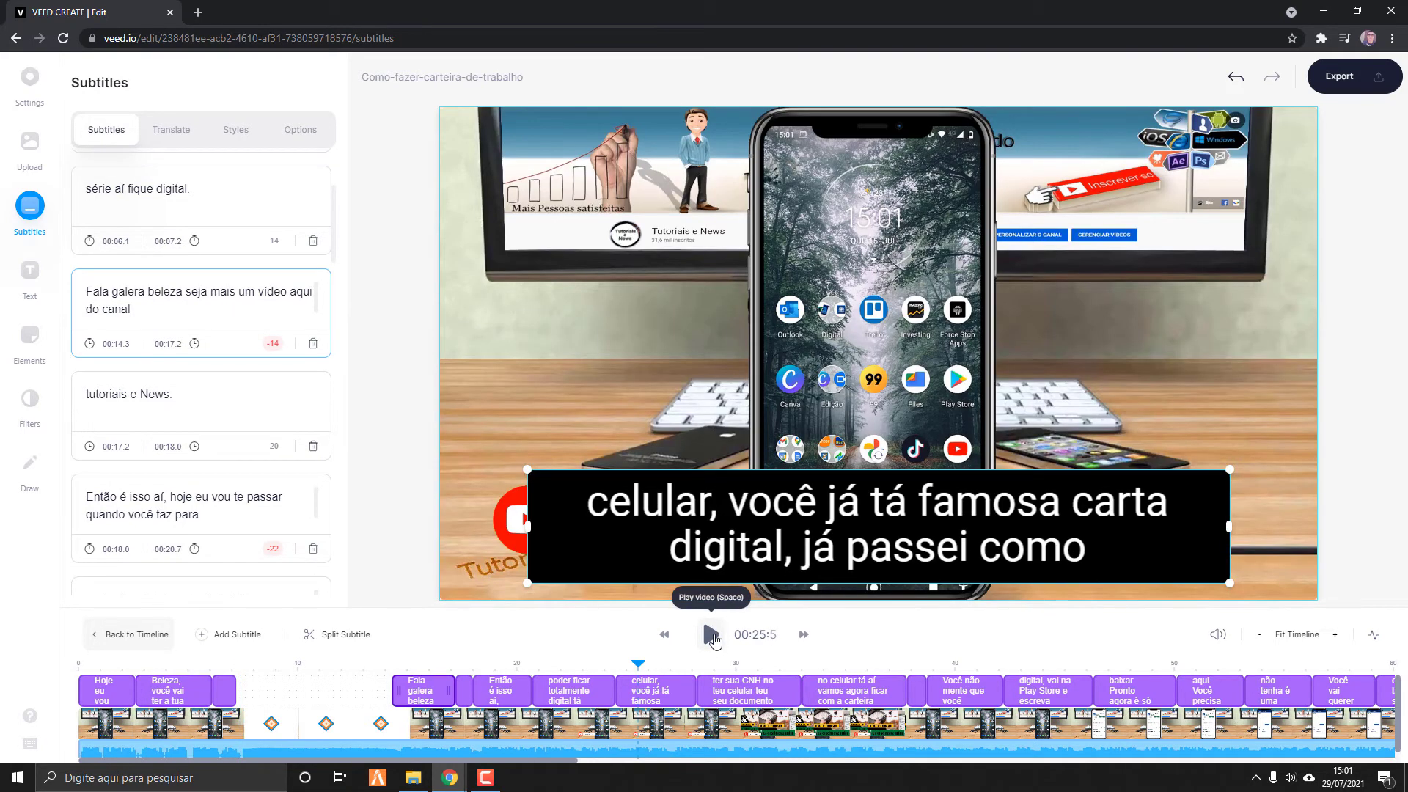
pyautogui.click(713, 636)
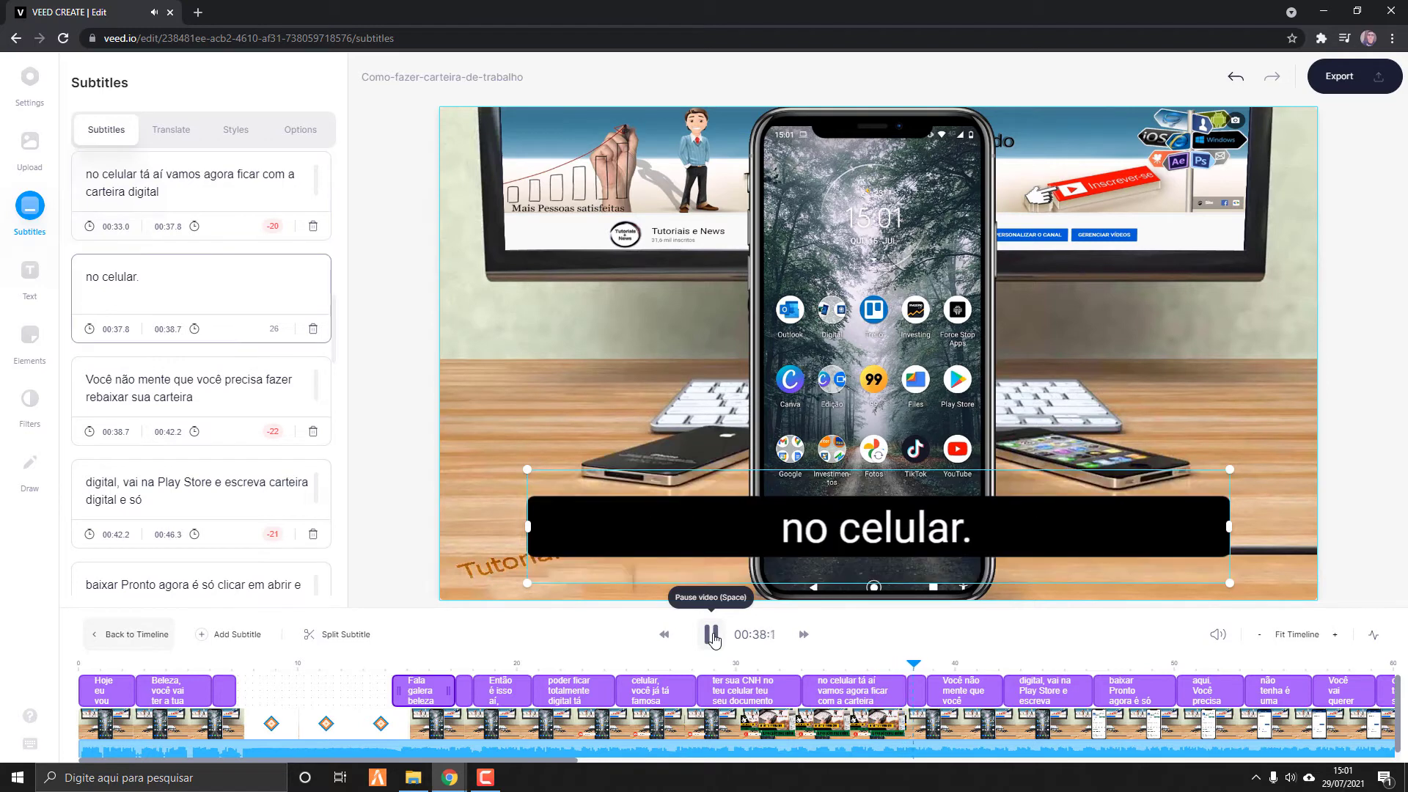
pyautogui.click(712, 636)
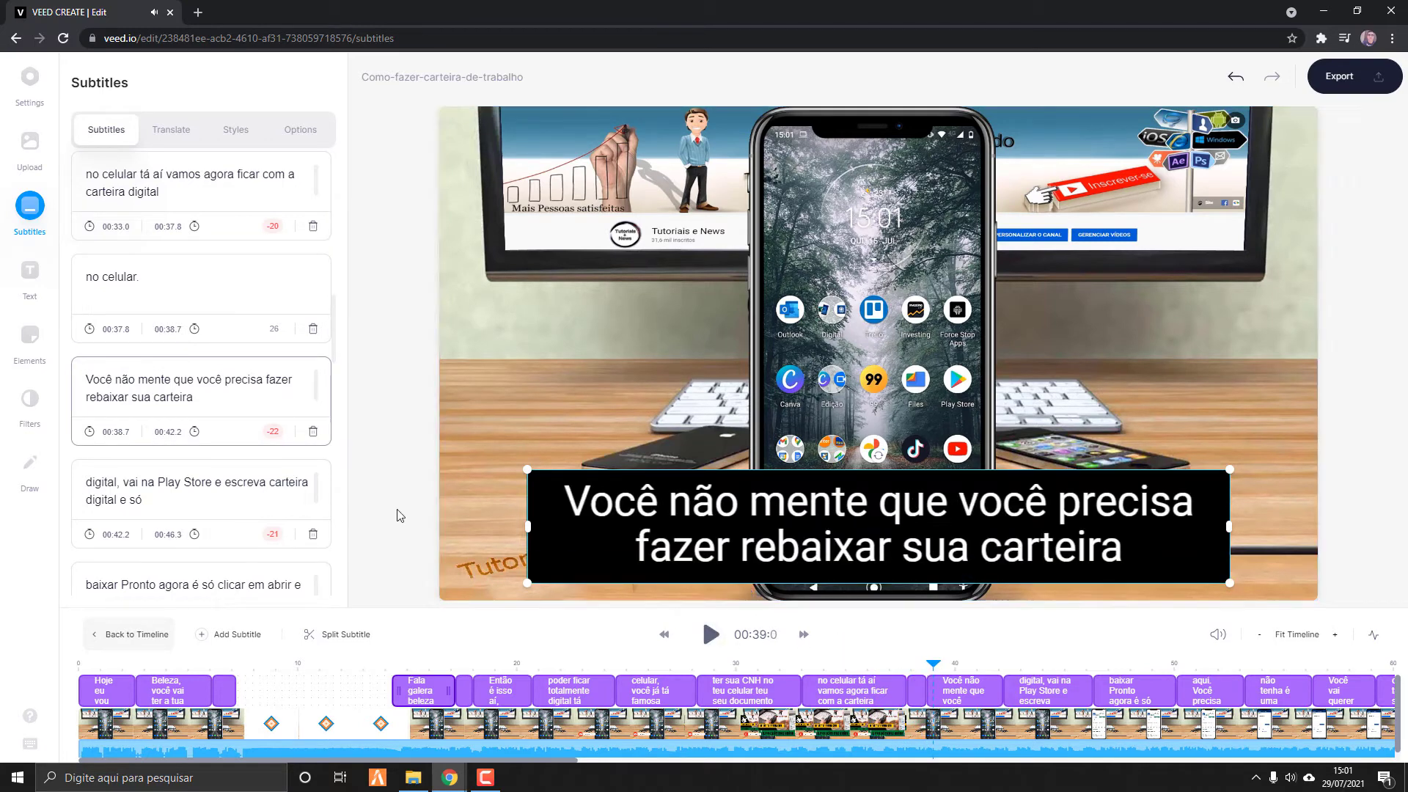
pyautogui.click(95, 277)
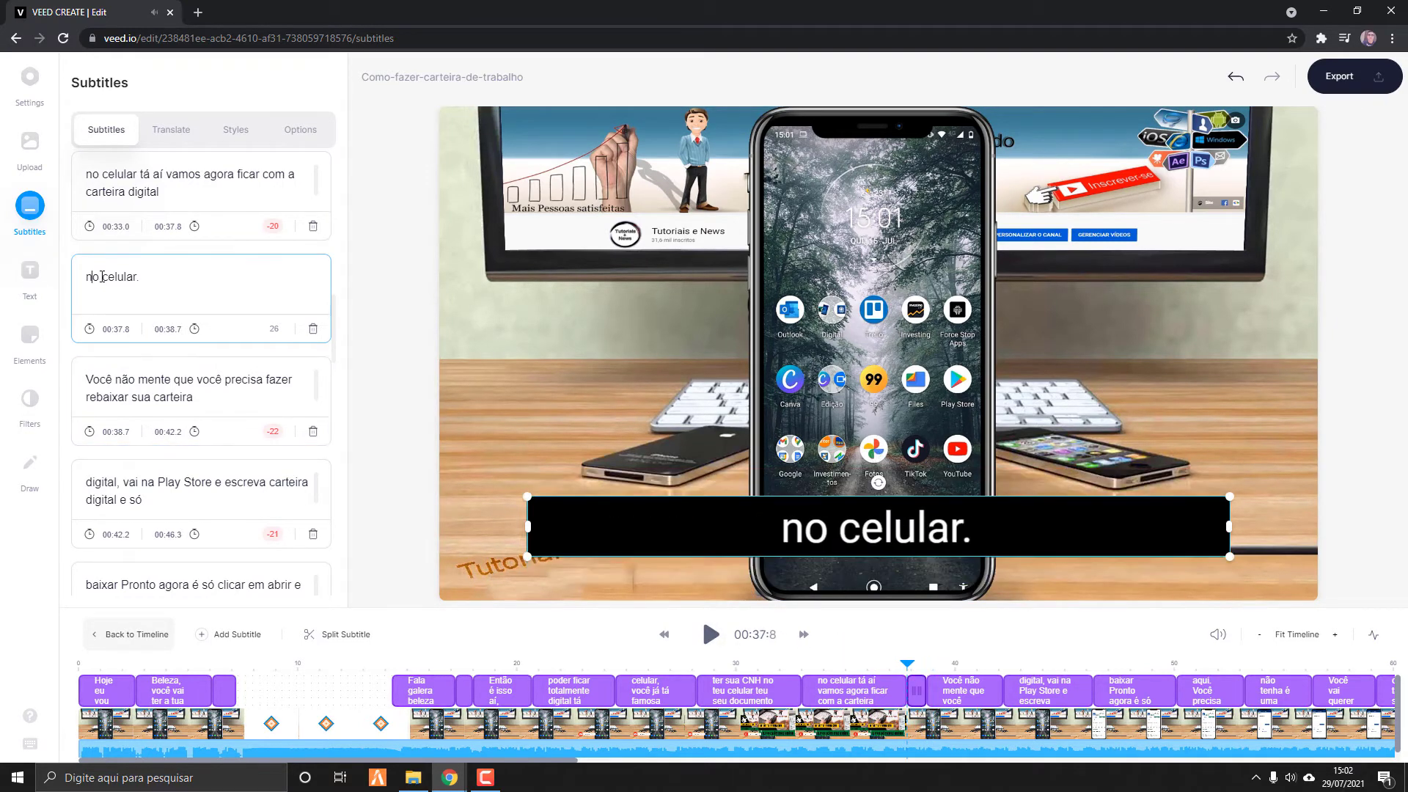
pyautogui.write('seu próprio')
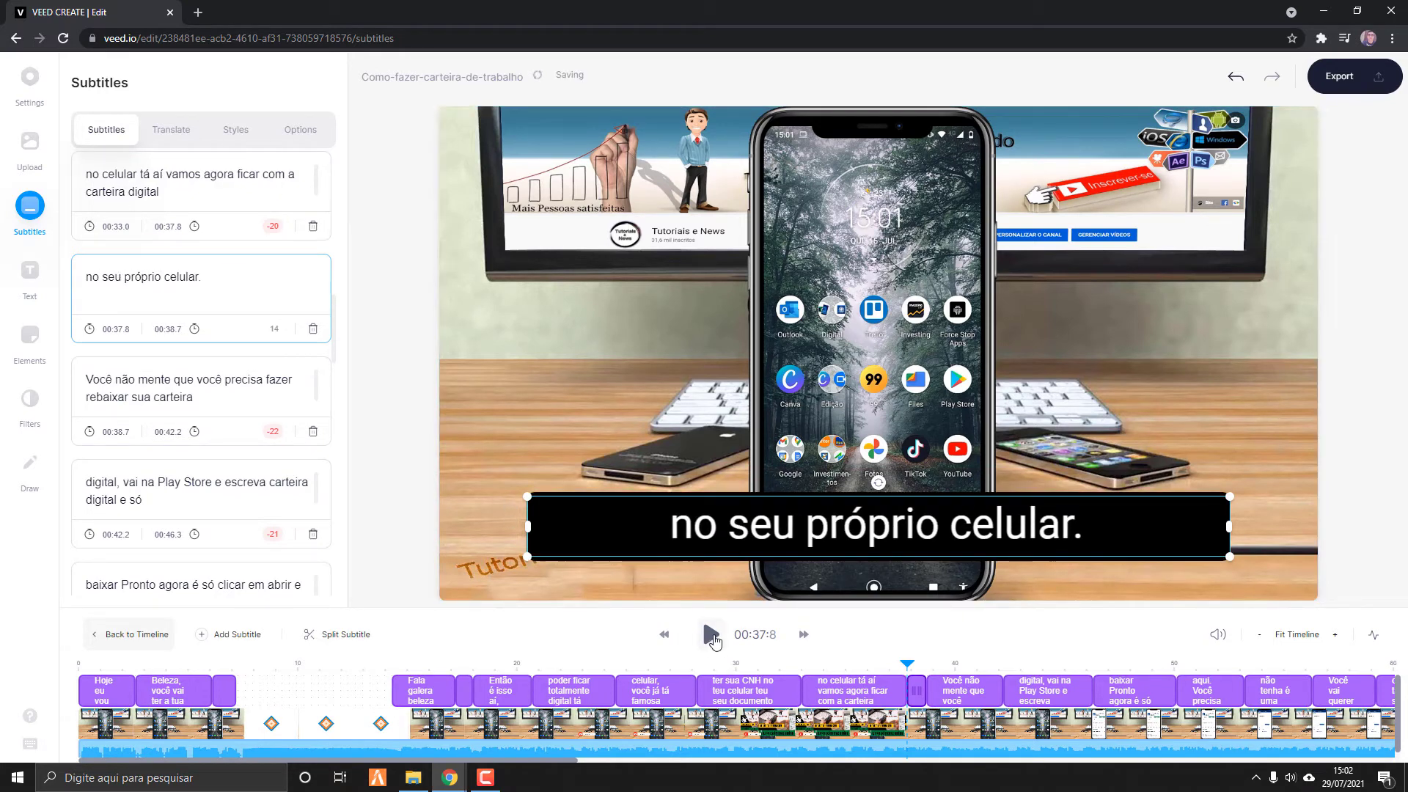
# Continue playback and review the remaining subtitle texts and timings through to the last line.
pyautogui.click(713, 638)
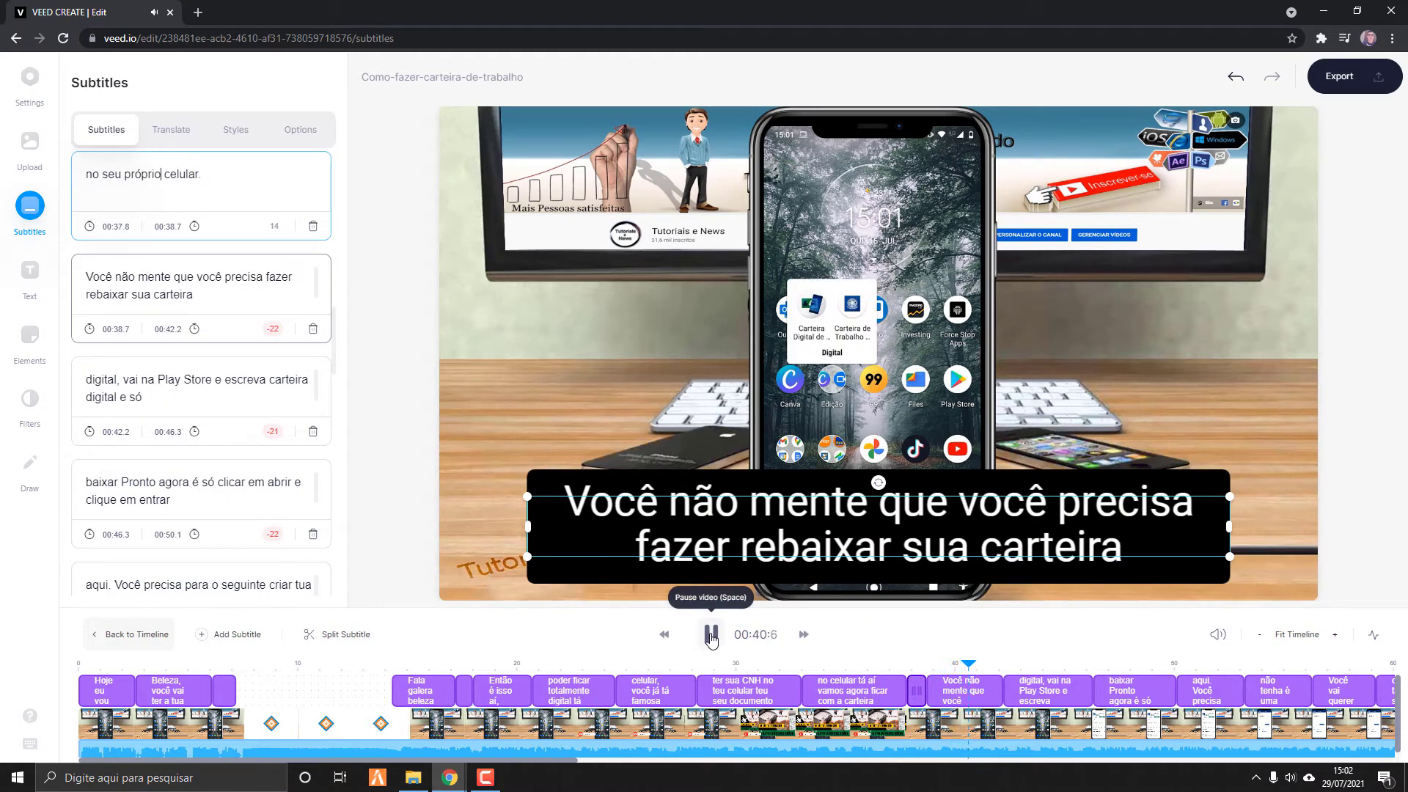
pyautogui.click(712, 637)
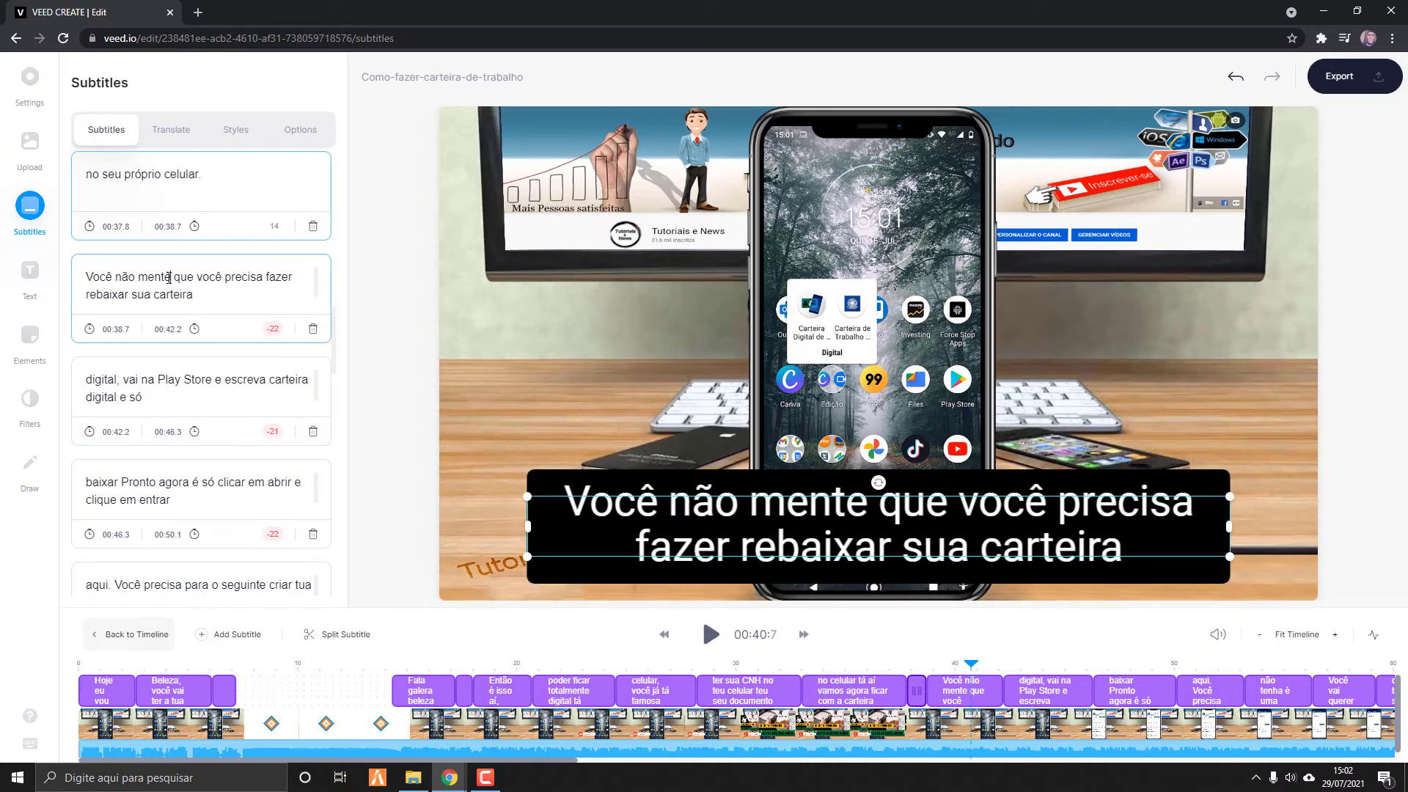
pyautogui.moveTo(169, 278); pyautogui.dragTo(112, 273)
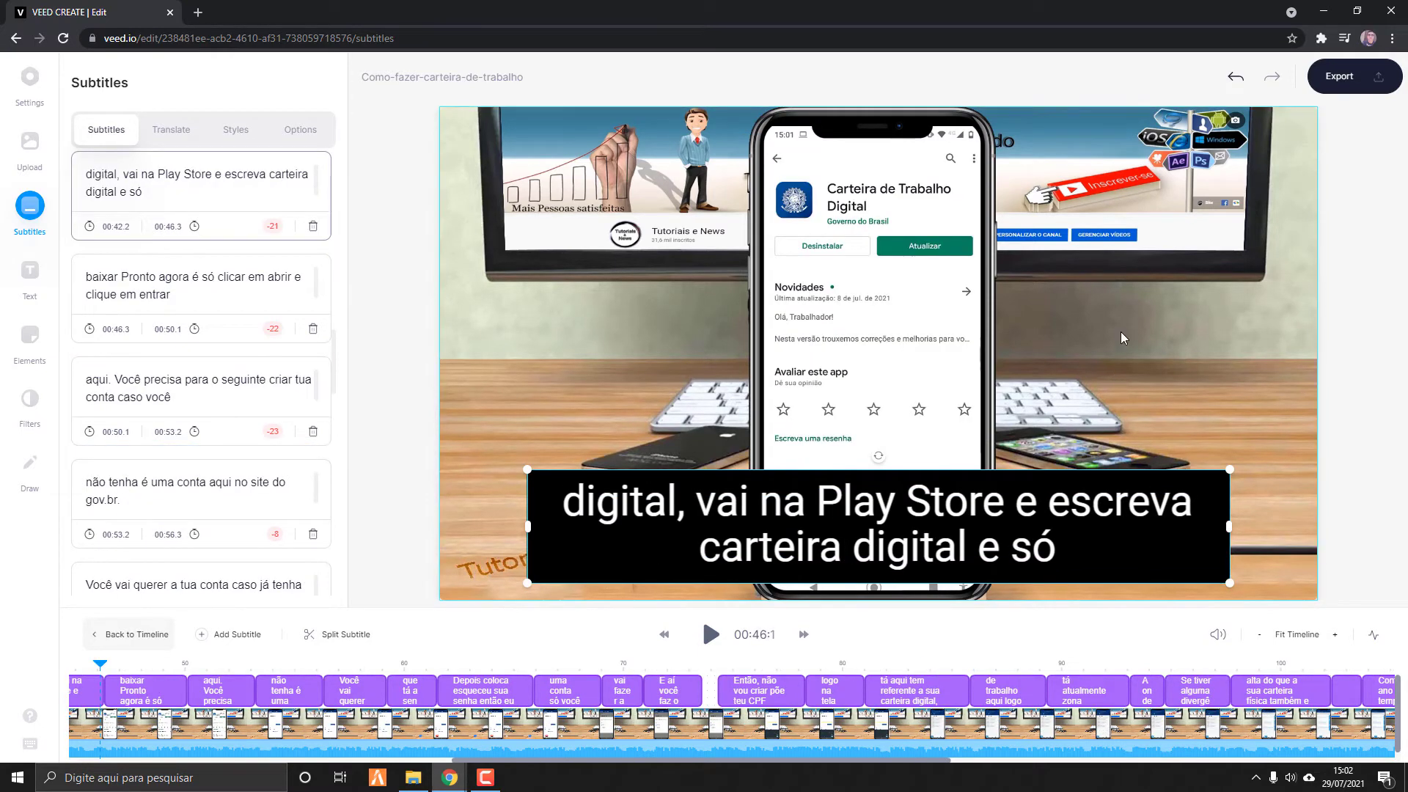
pyautogui.click(261, 394)
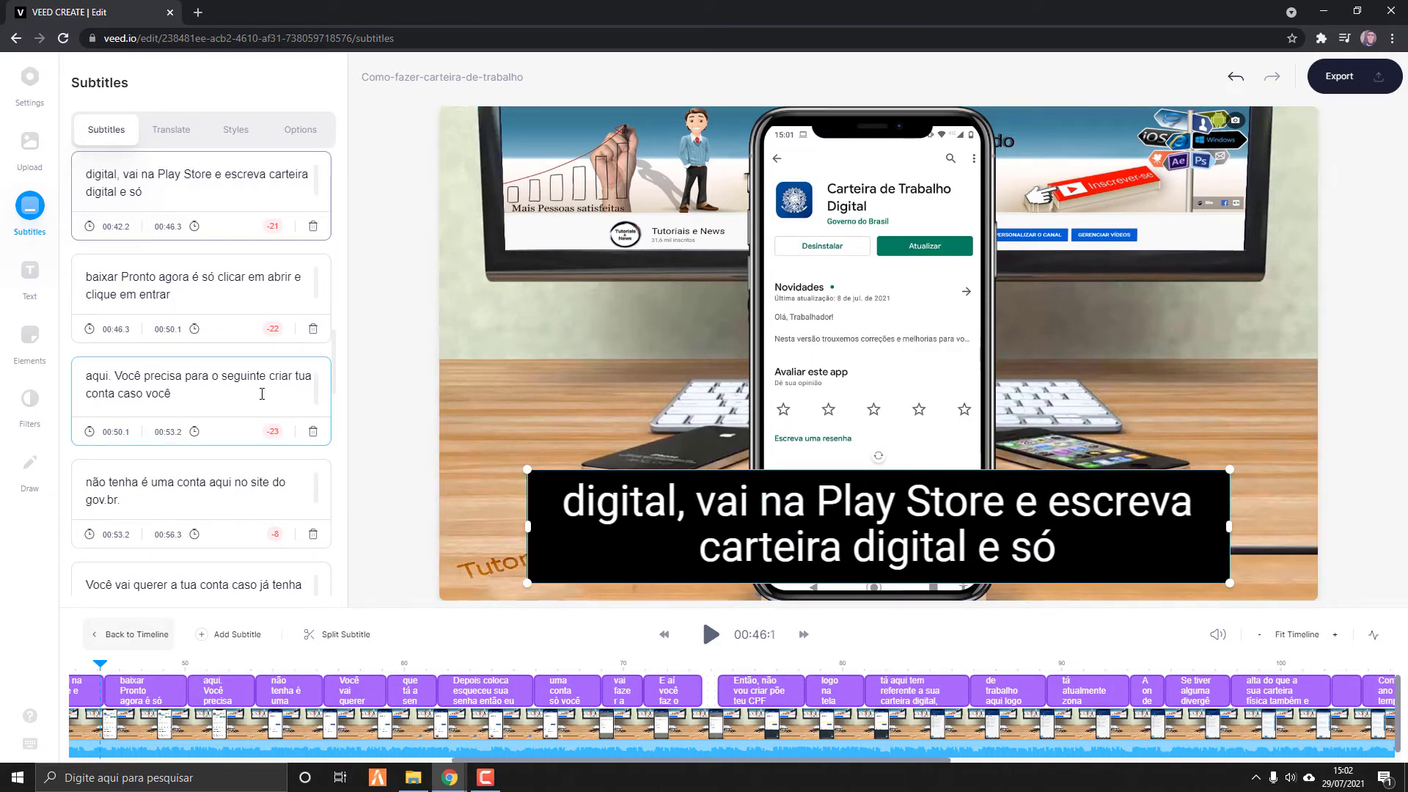
pyautogui.scroll(-1, 312, 389)
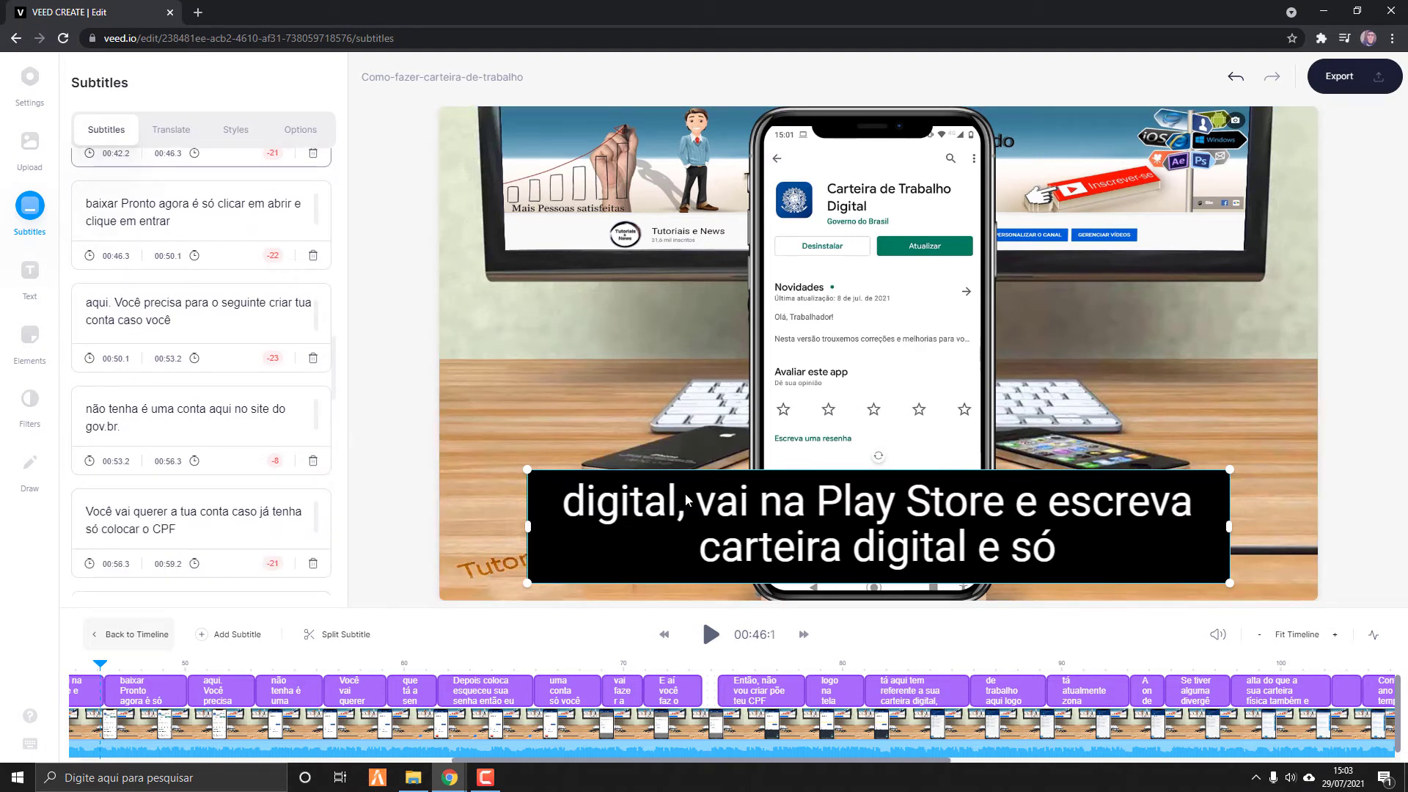
pyautogui.click(117, 462)
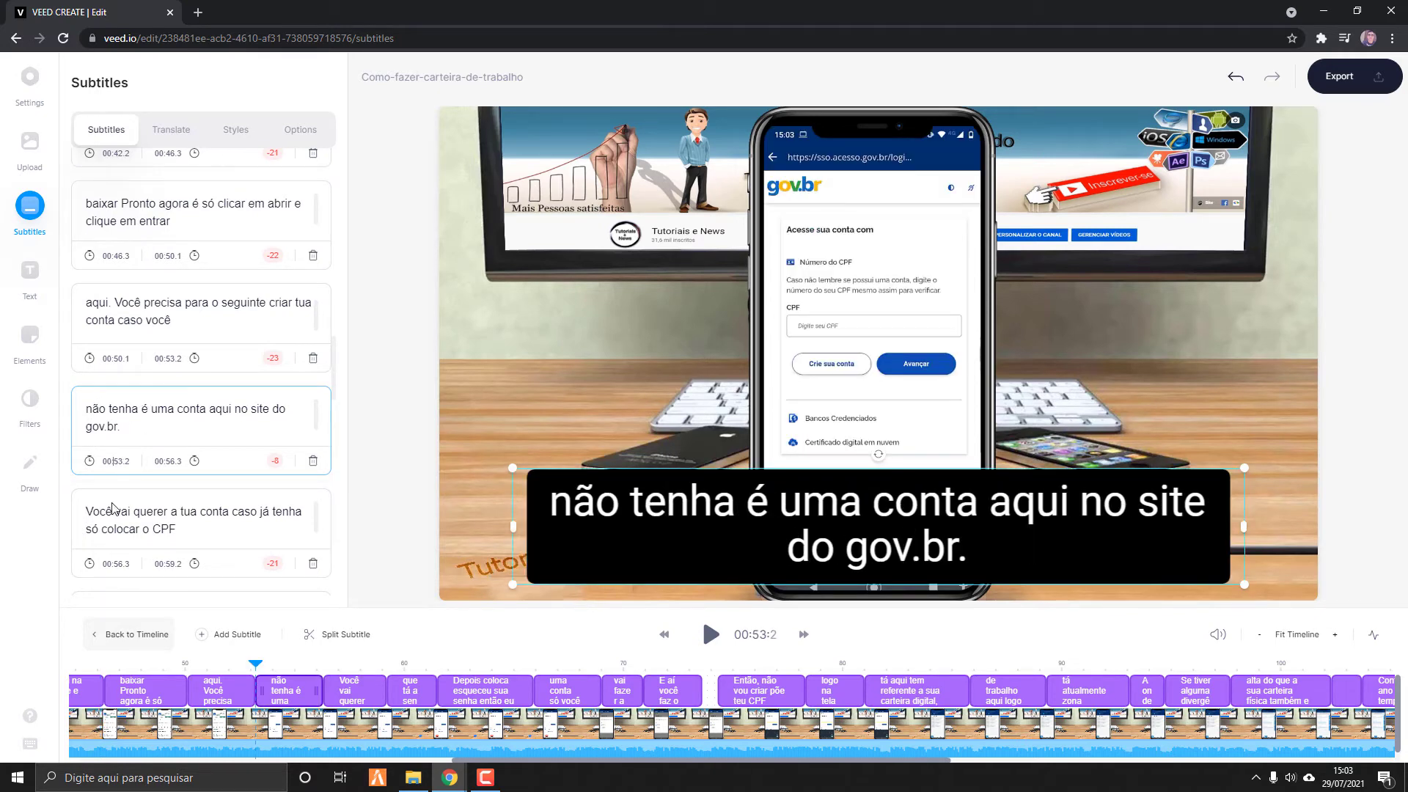
pyautogui.scroll(-20, 249, 457)
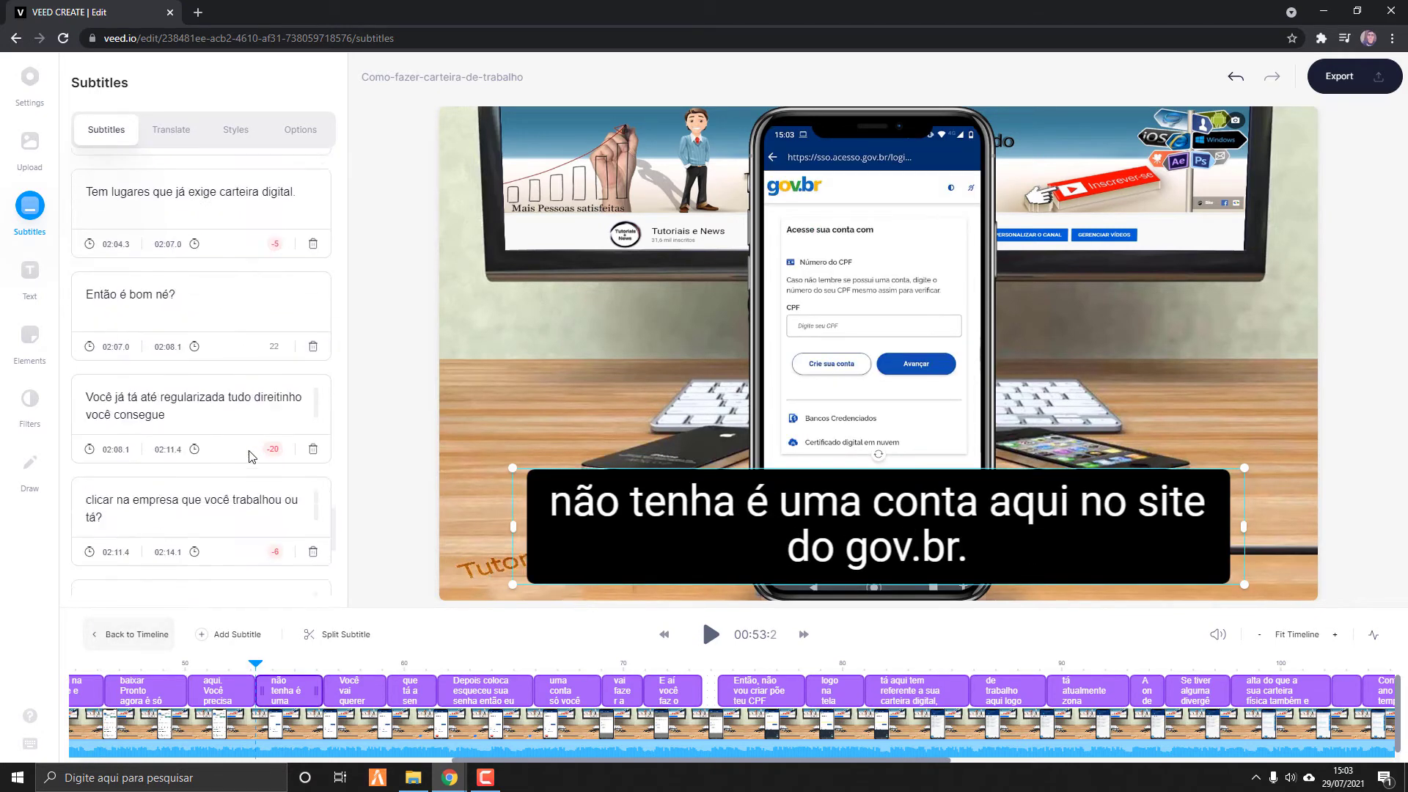
pyautogui.scroll(-5, 249, 457)
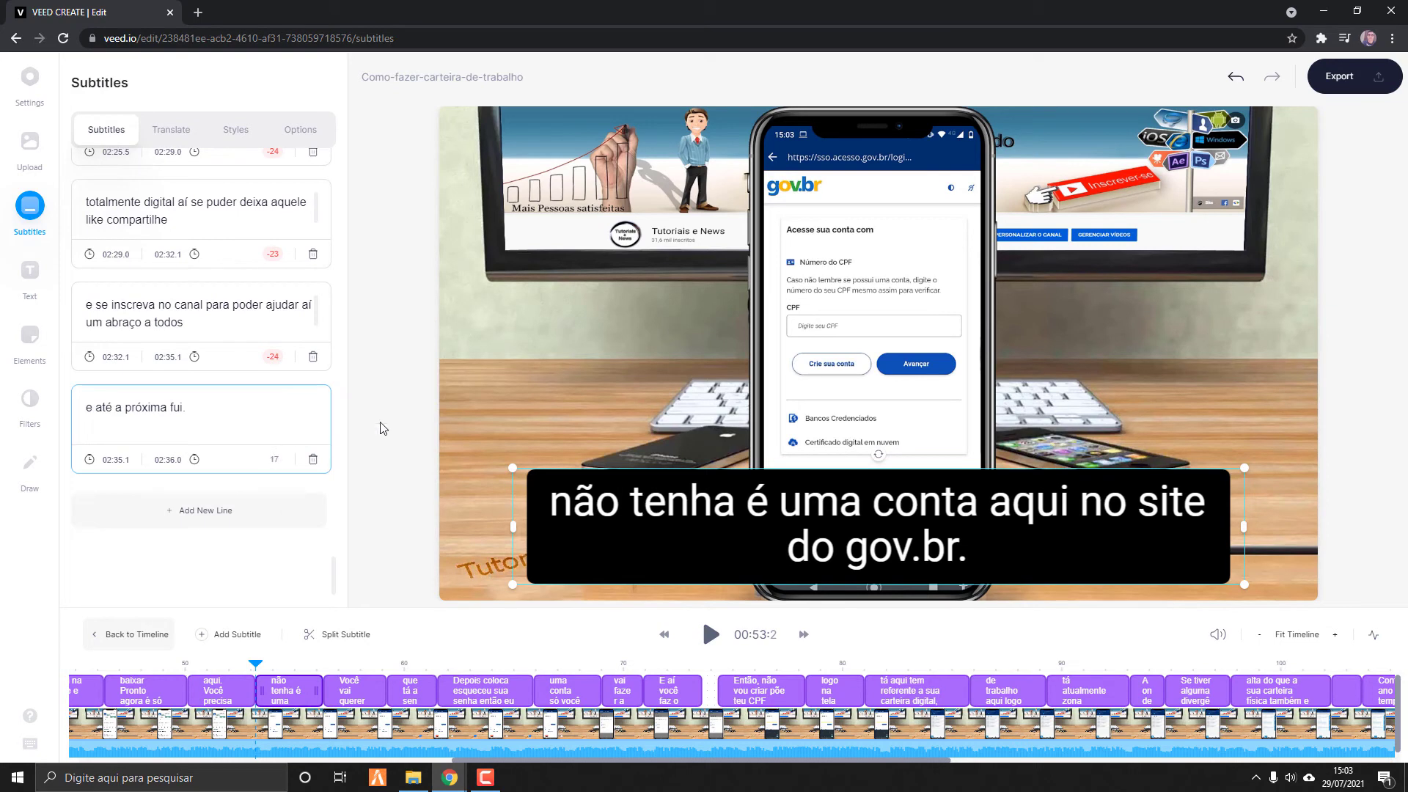
# Export the subtitled video with the HD preset and Burn Subtitles enabled.
pyautogui.click(1348, 79)
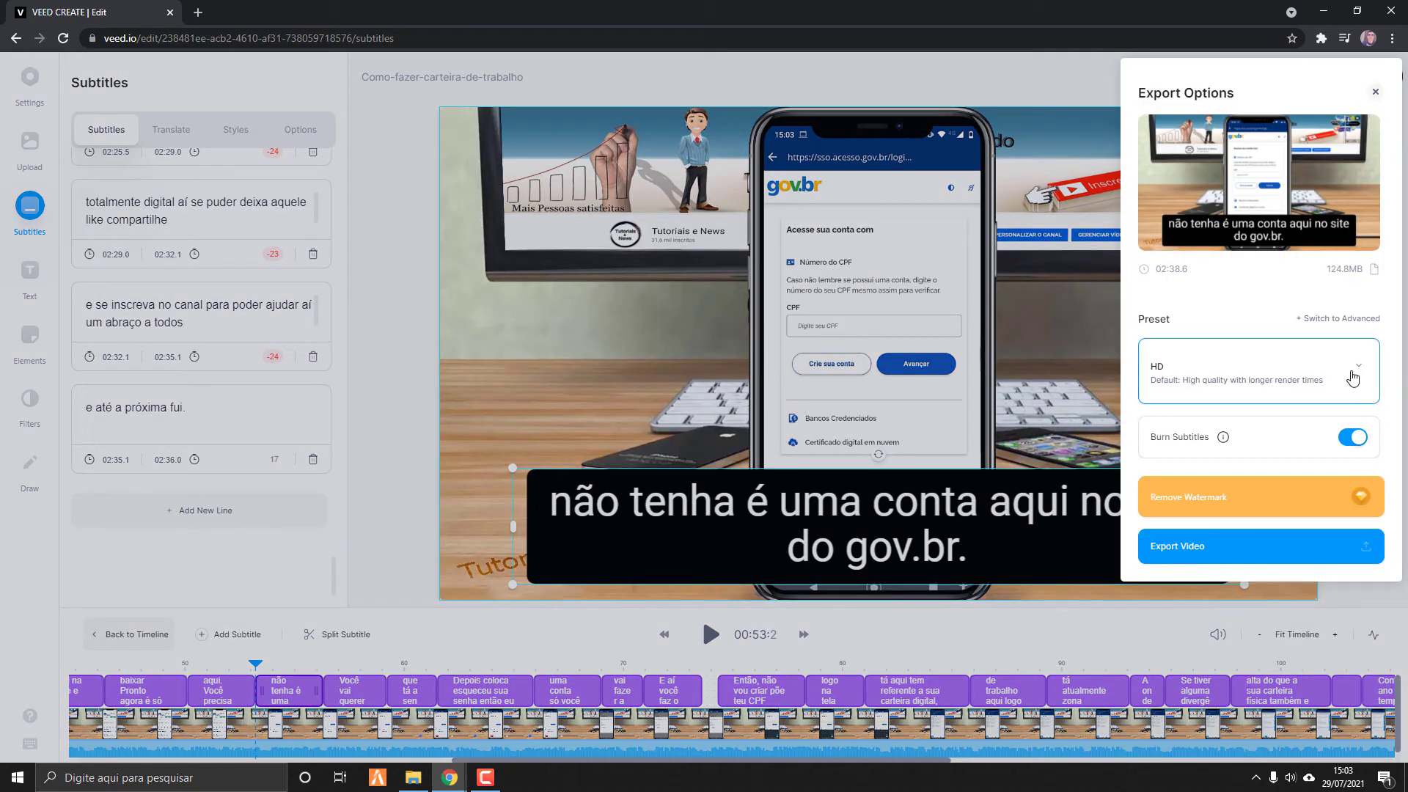
pyautogui.click(1204, 556)
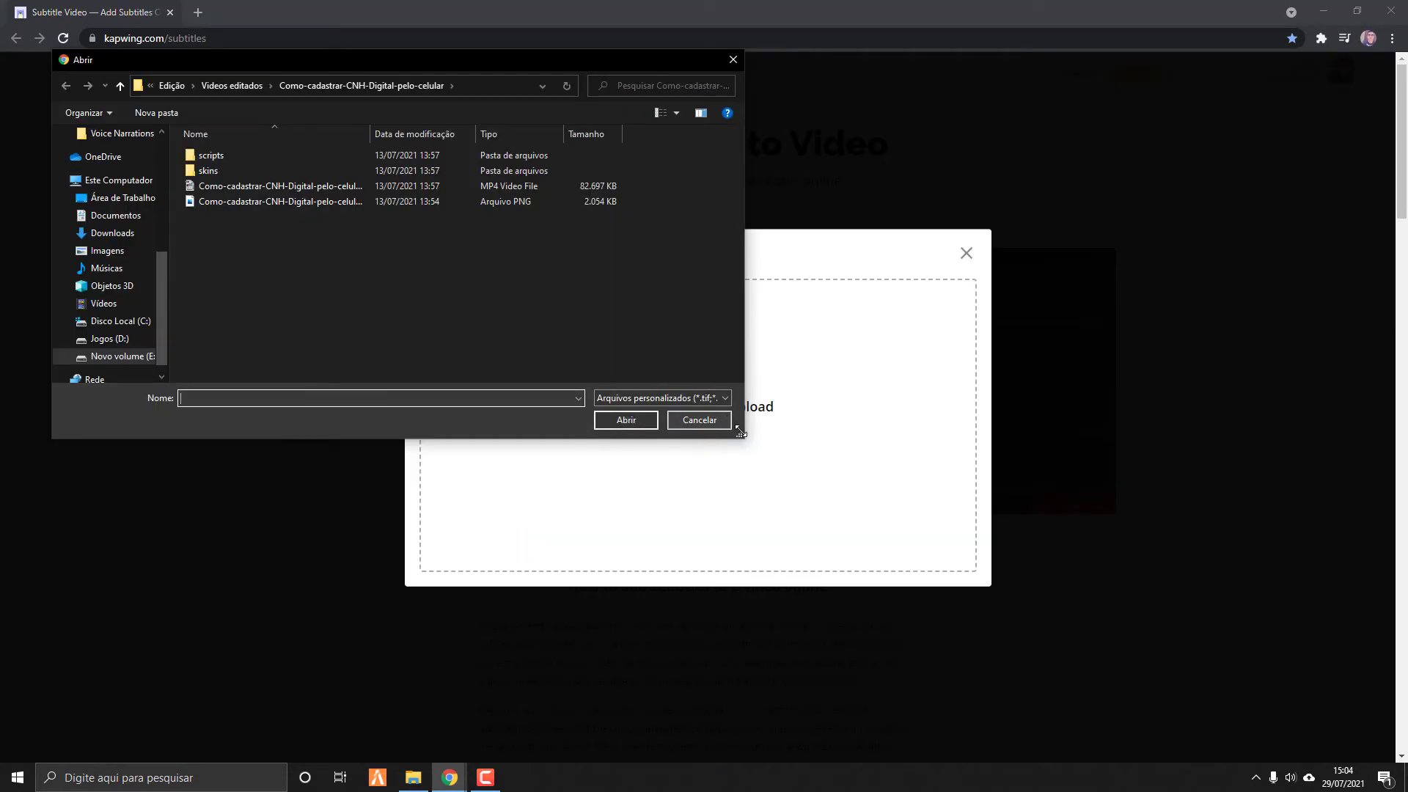
# Upload the video Como-usar-o-Celular-como-Microfone-no-PC from the edited videos folders.
pyautogui.click(699, 416)
pyautogui.click(699, 416)
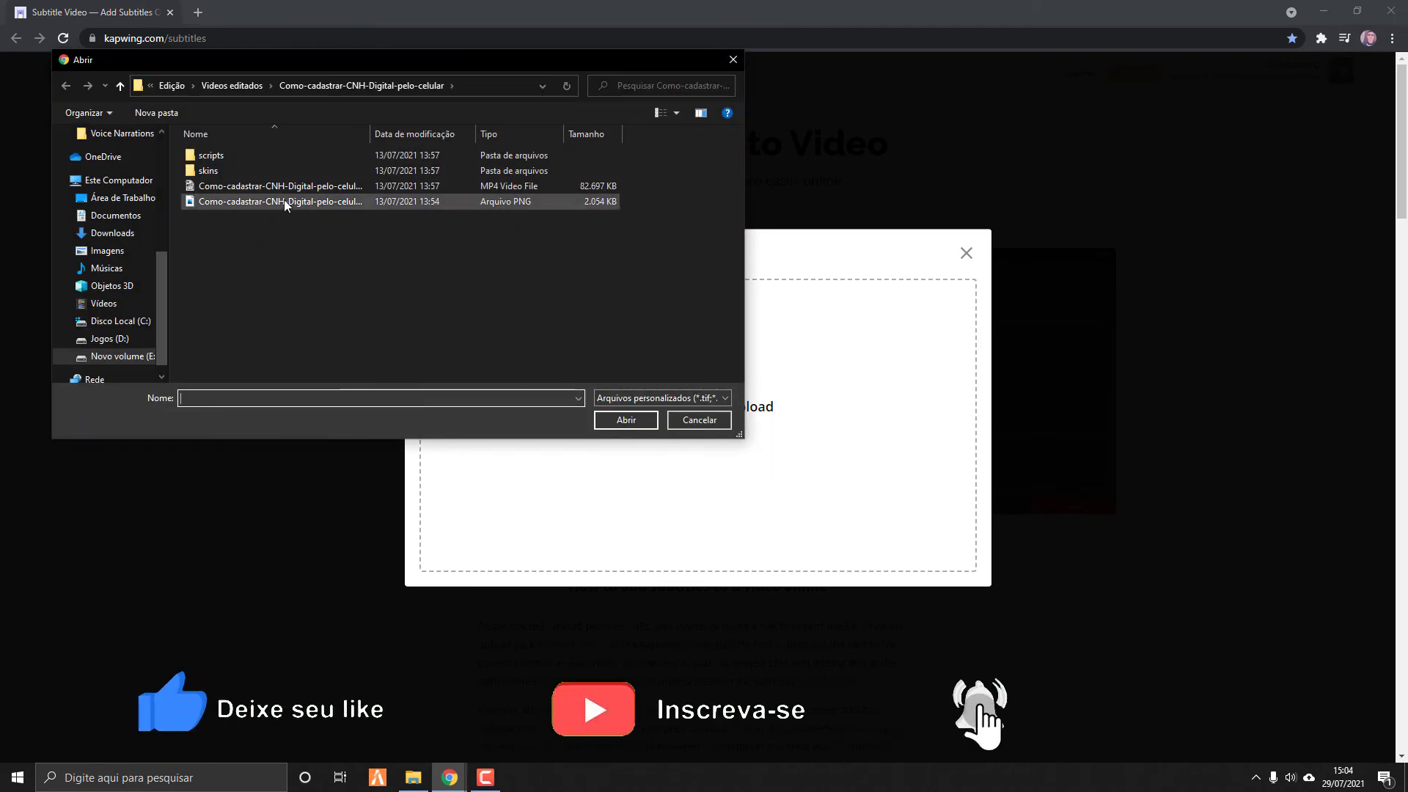
pyautogui.click(120, 87)
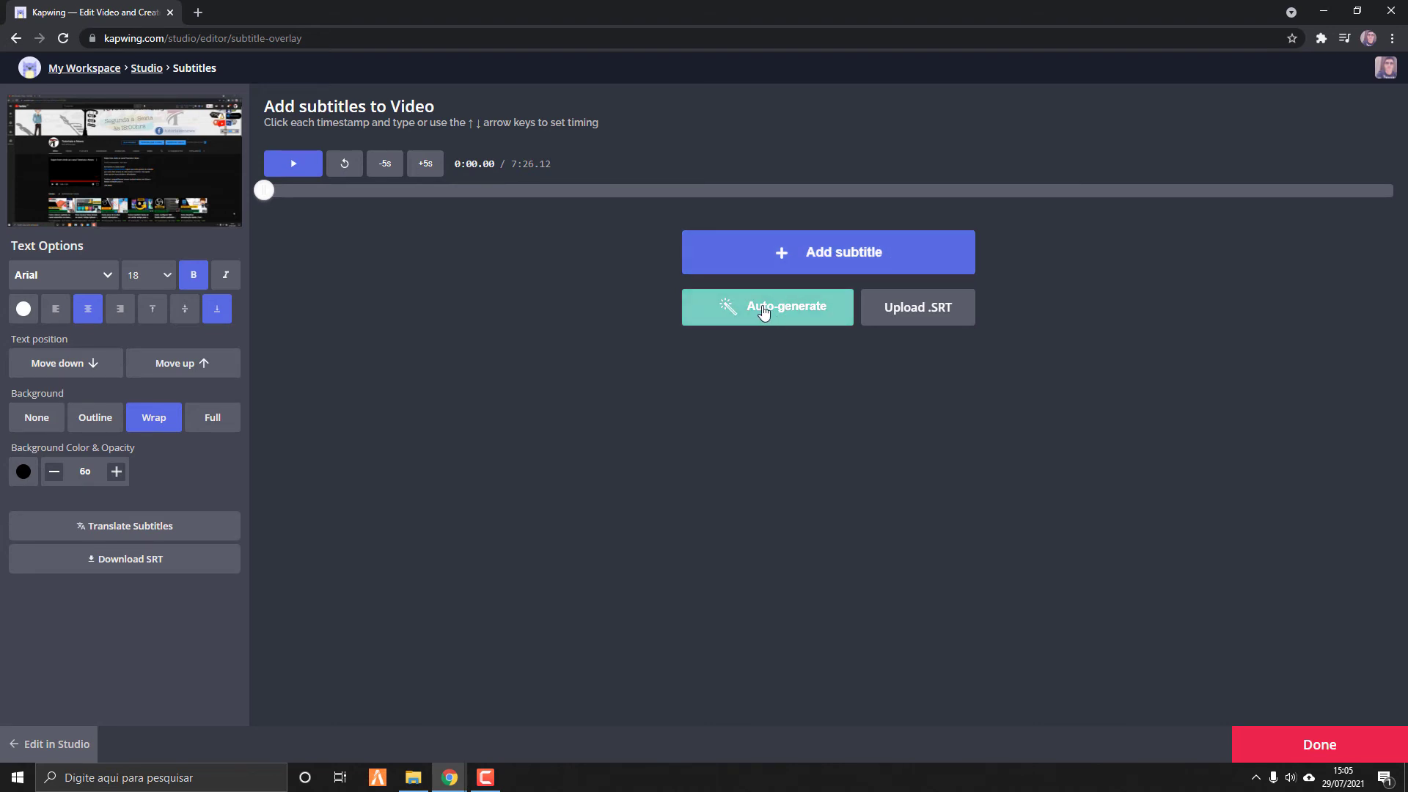
# Auto-generate the video's subtitles with Portuguese - Português (Brasil) as the video language, without translating the transcript.
pyautogui.click(763, 313)
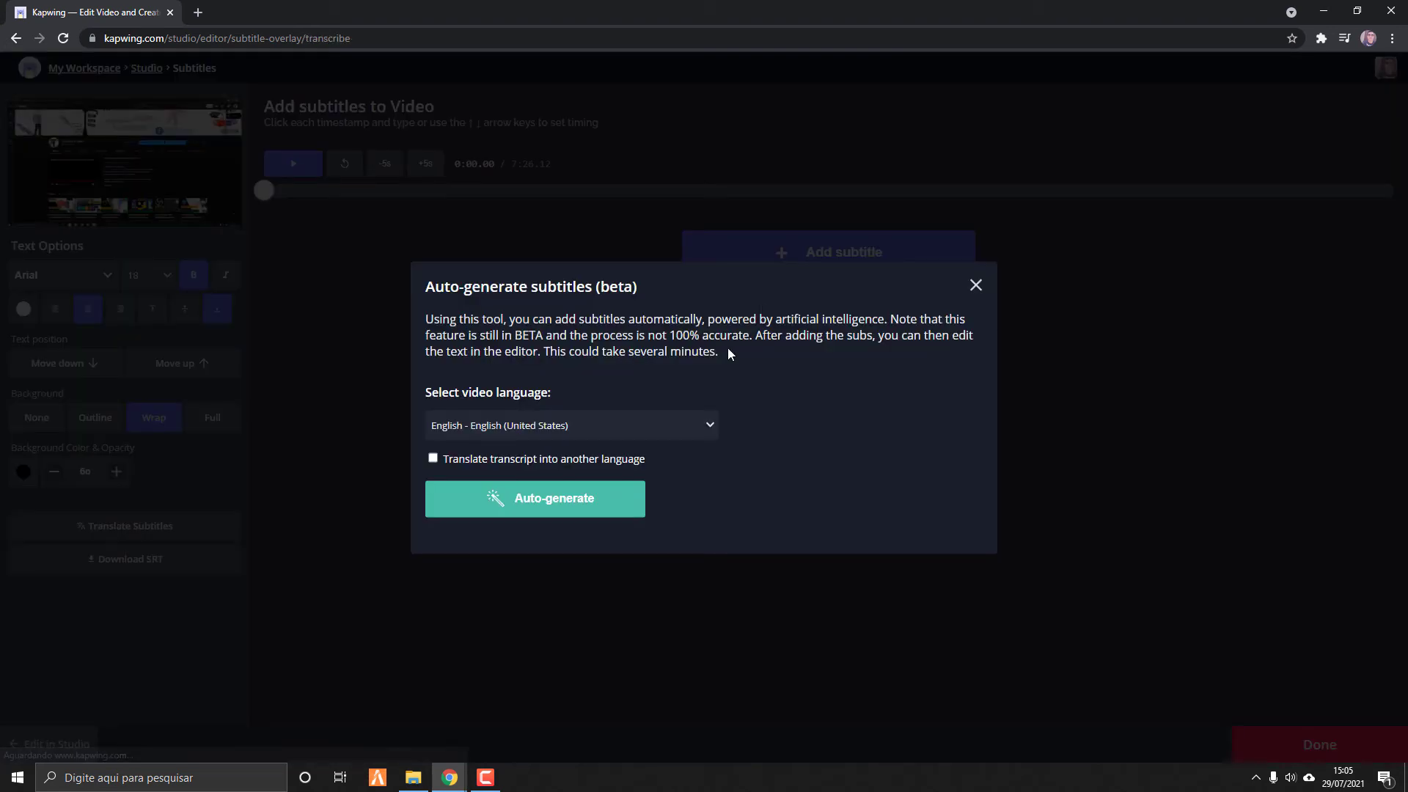
pyautogui.click(683, 422)
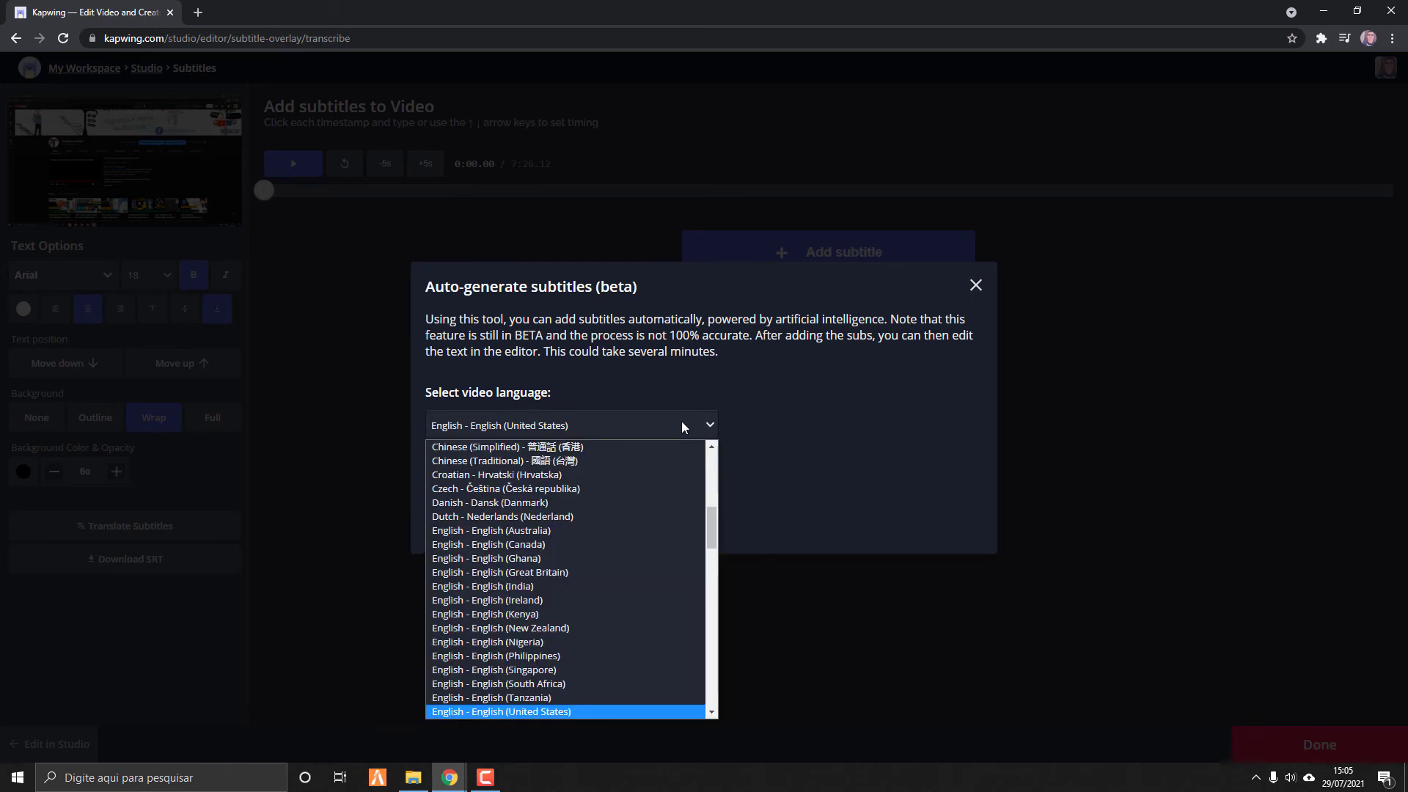
pyautogui.write('port')
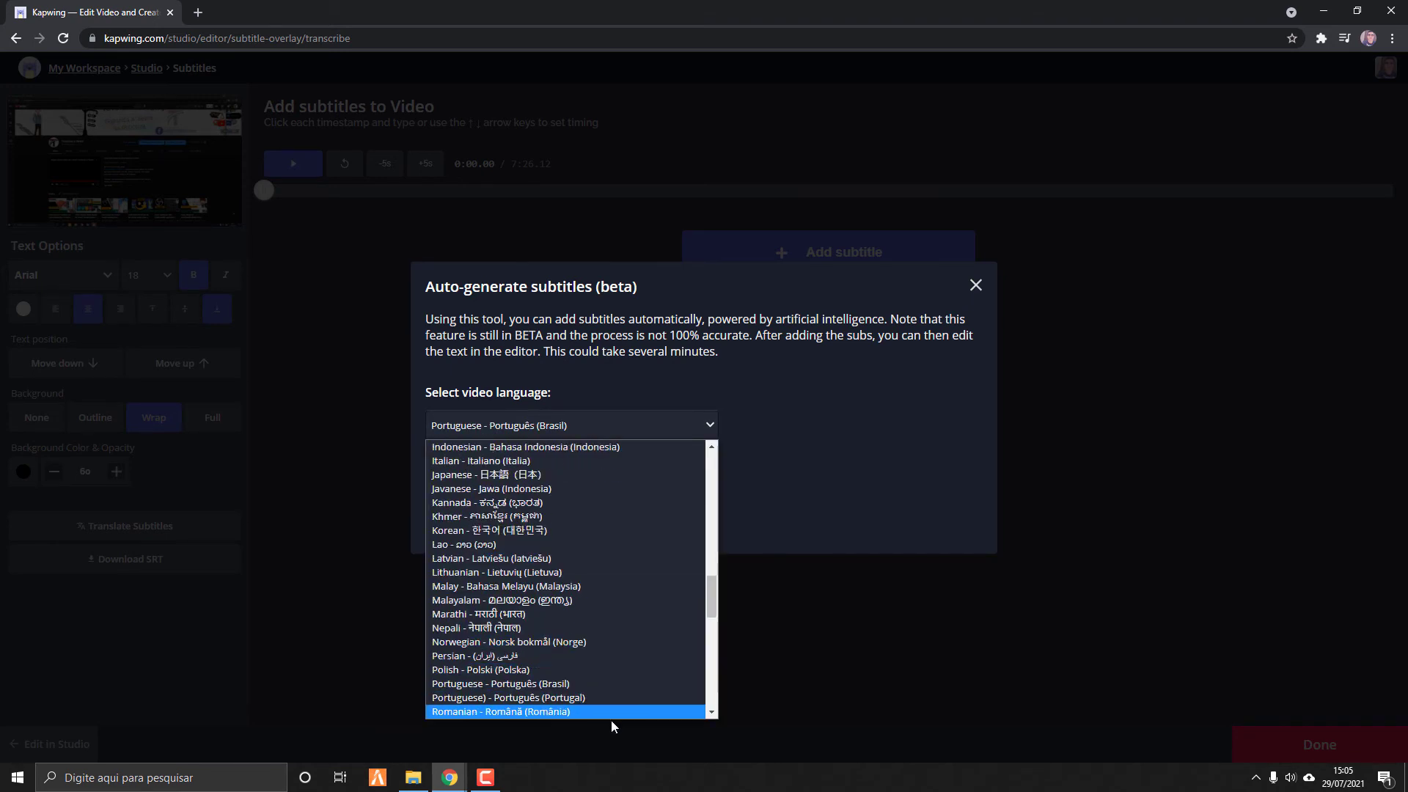
pyautogui.scroll(-1, 611, 720)
pyautogui.click(543, 670)
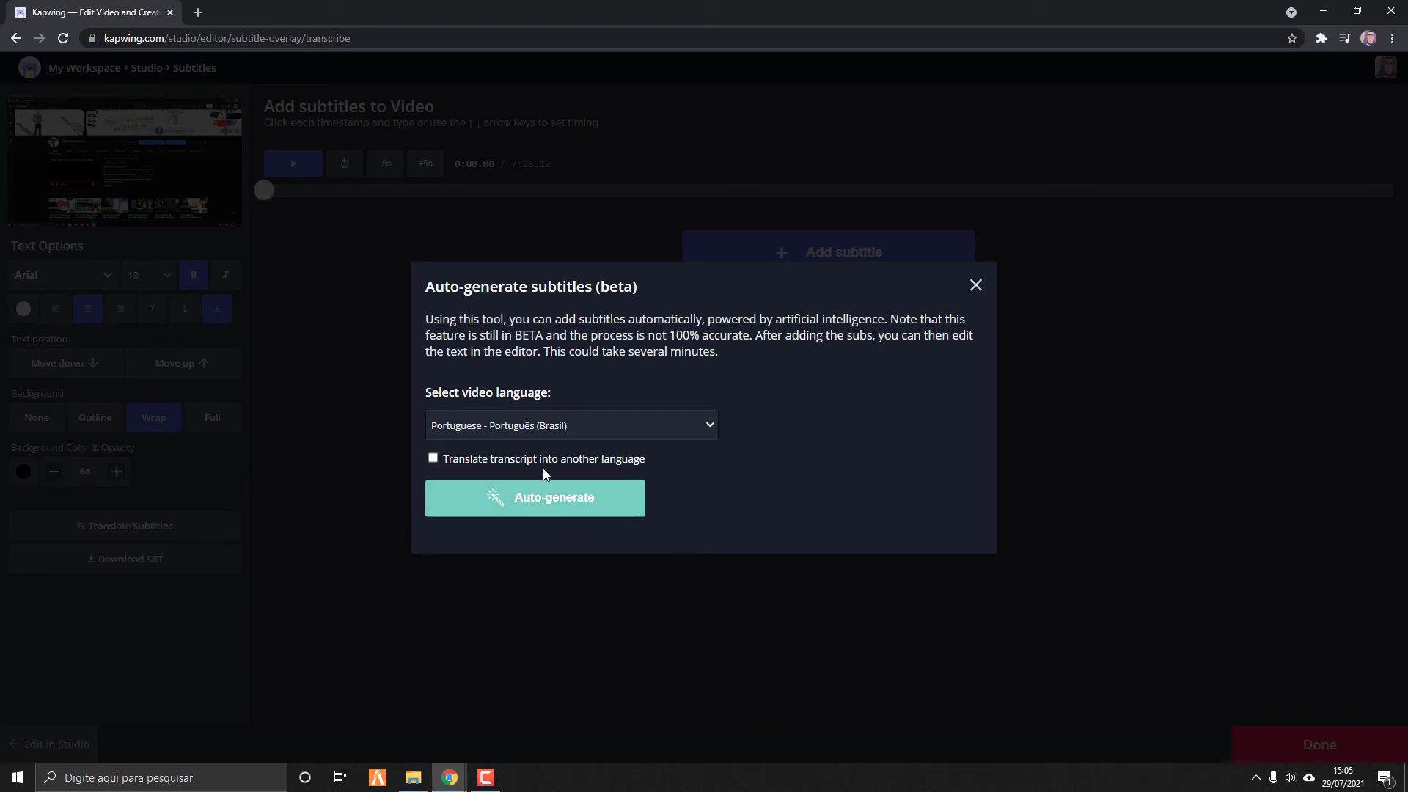
pyautogui.click(561, 514)
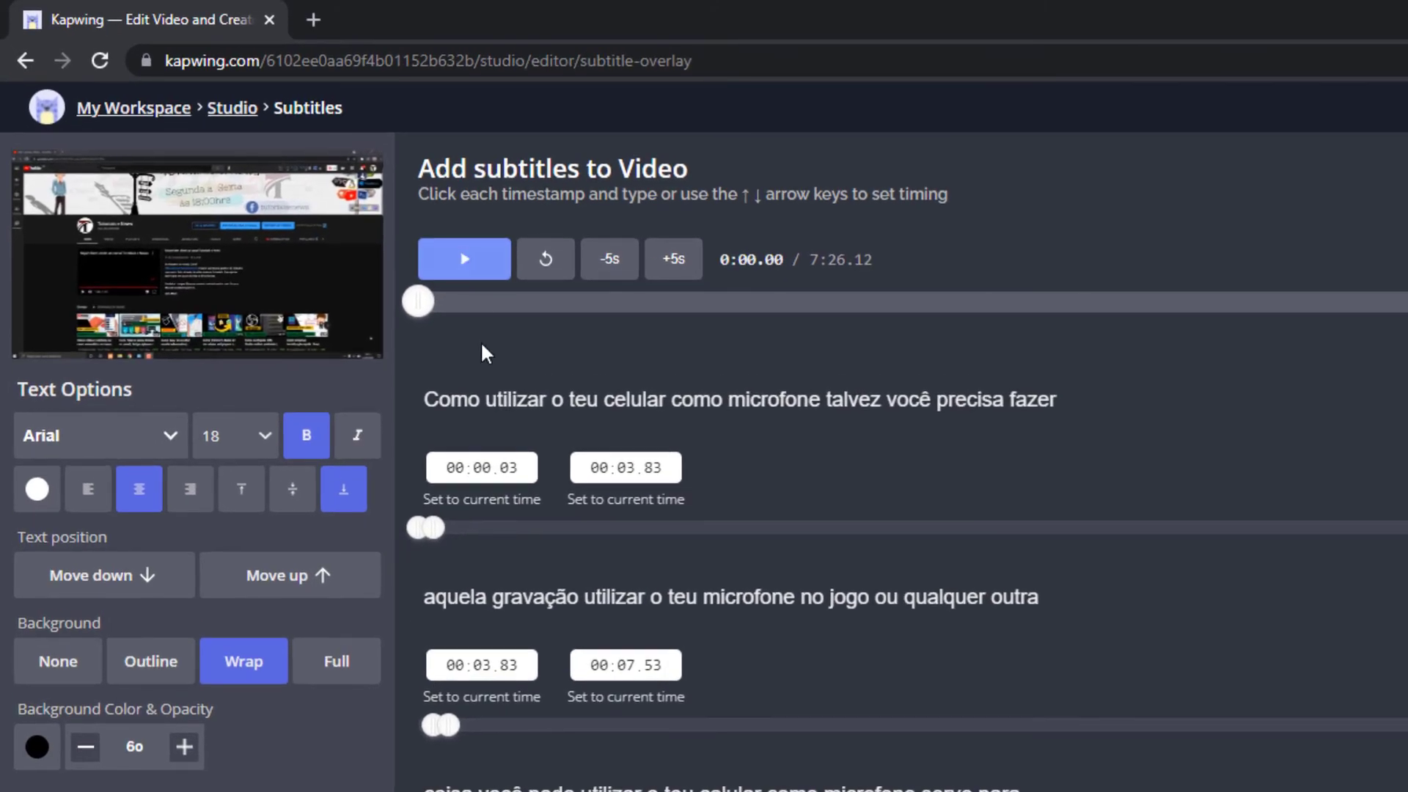
# Play the opening, add "IOS" at the end of the third subtitle and insert "Android" after "quanto para" in the fourth.
pyautogui.click(478, 265)
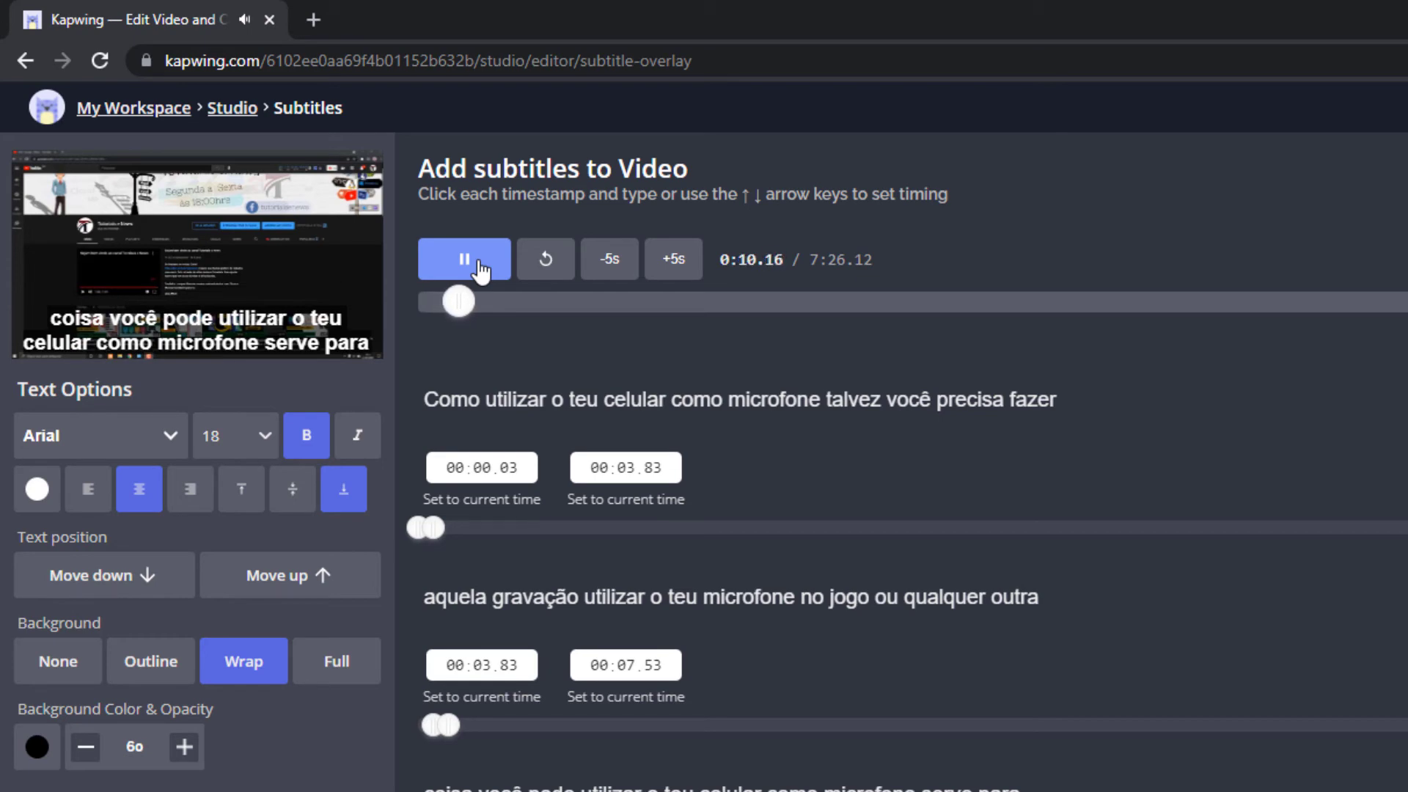
pyautogui.click(481, 272)
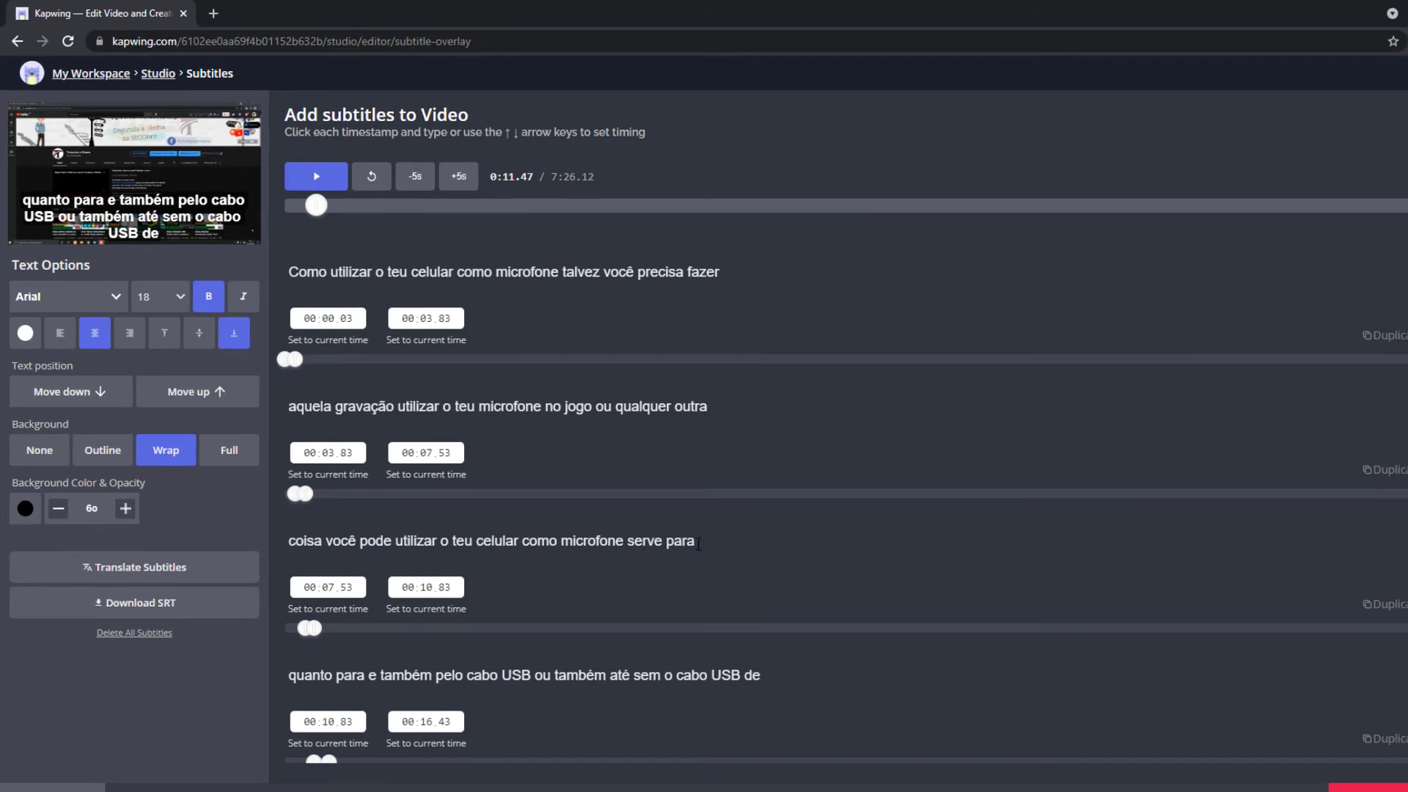
pyautogui.click(698, 541)
pyautogui.write('IOS')
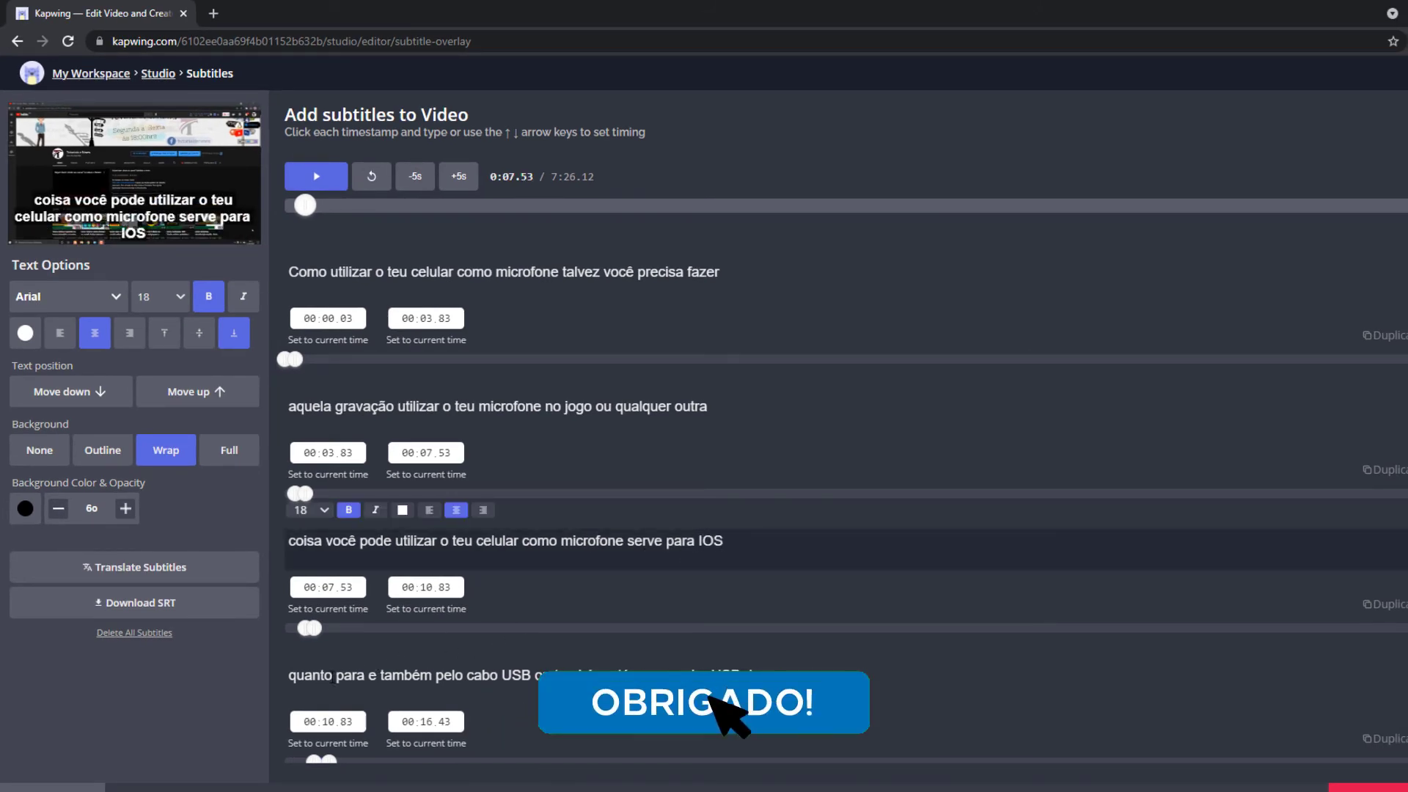
pyautogui.click(365, 674)
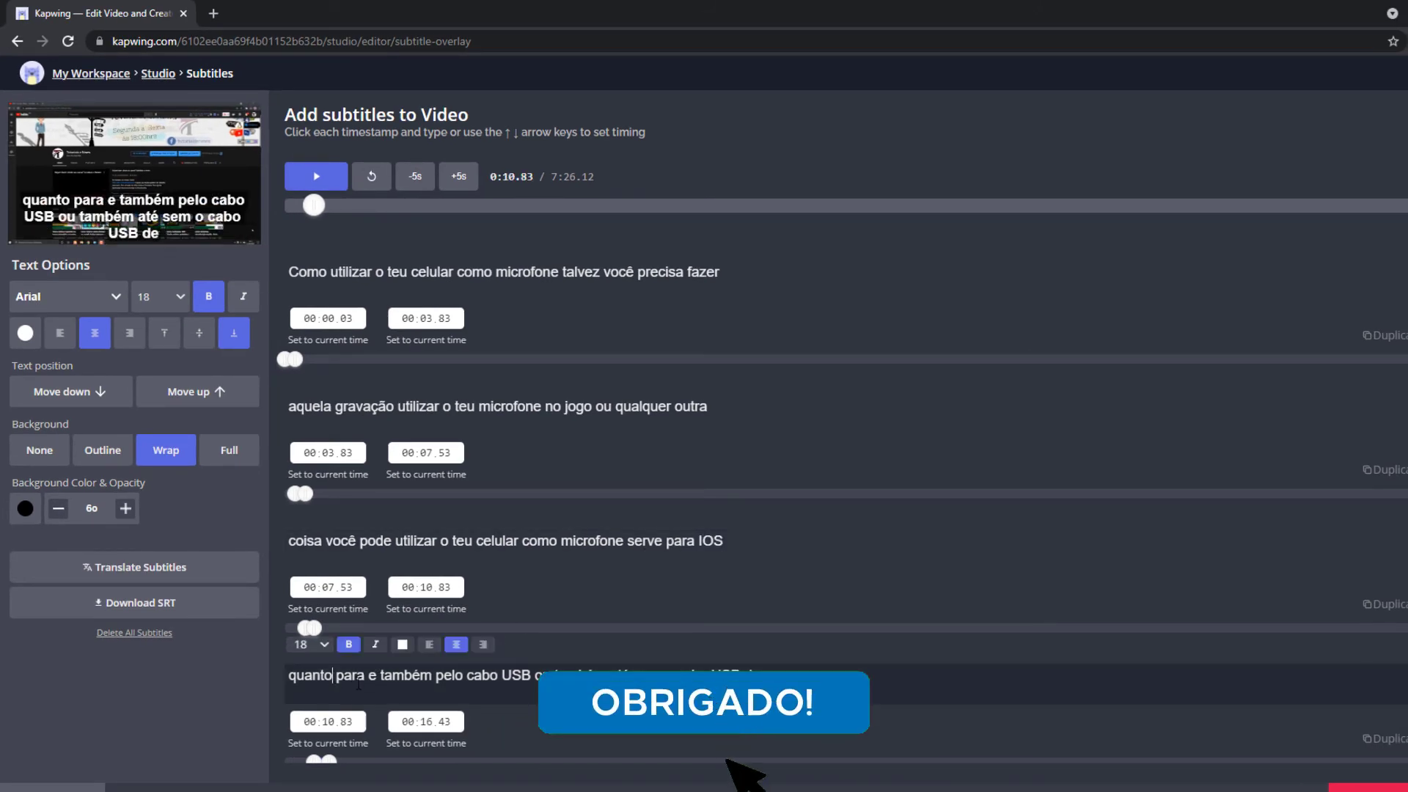
pyautogui.write('An')
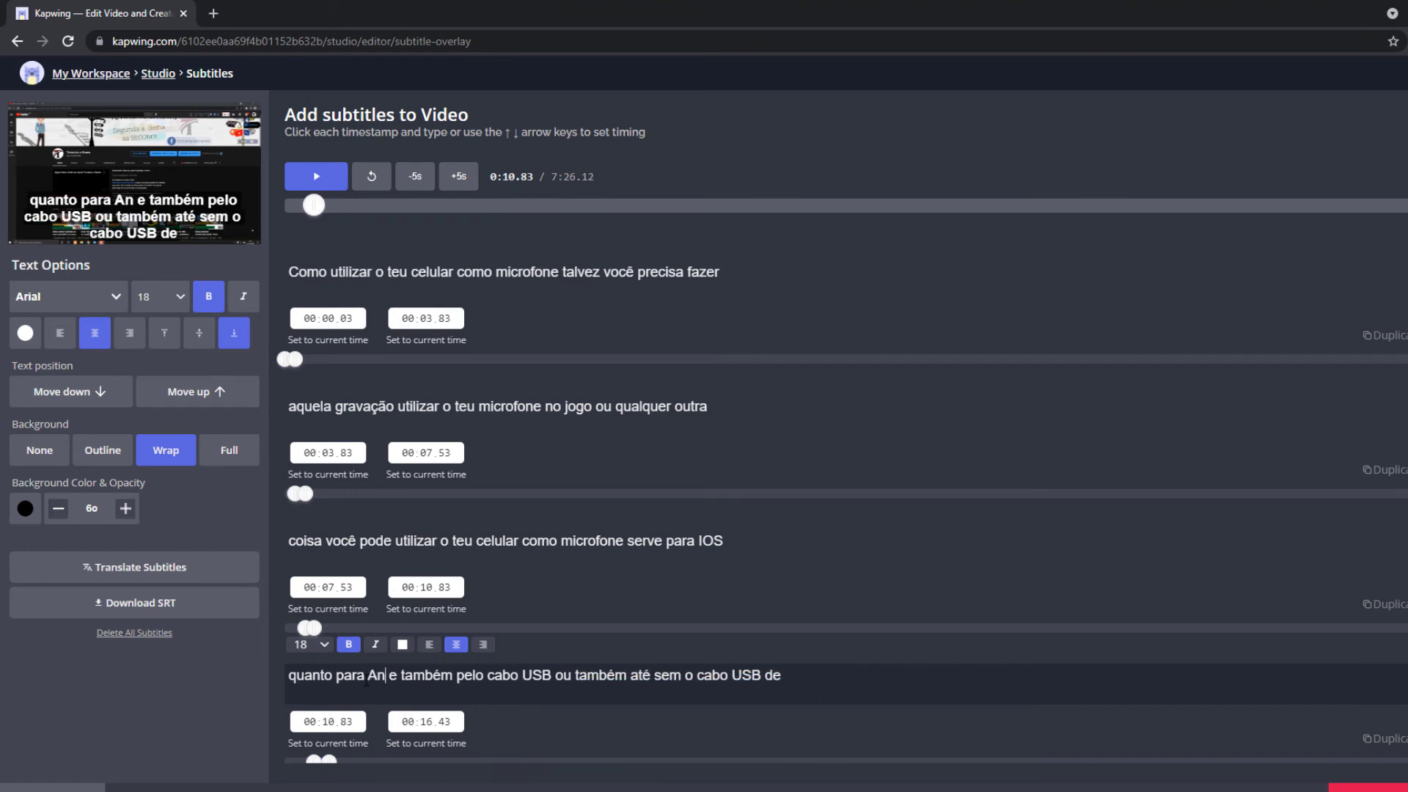
pyautogui.write('droid')
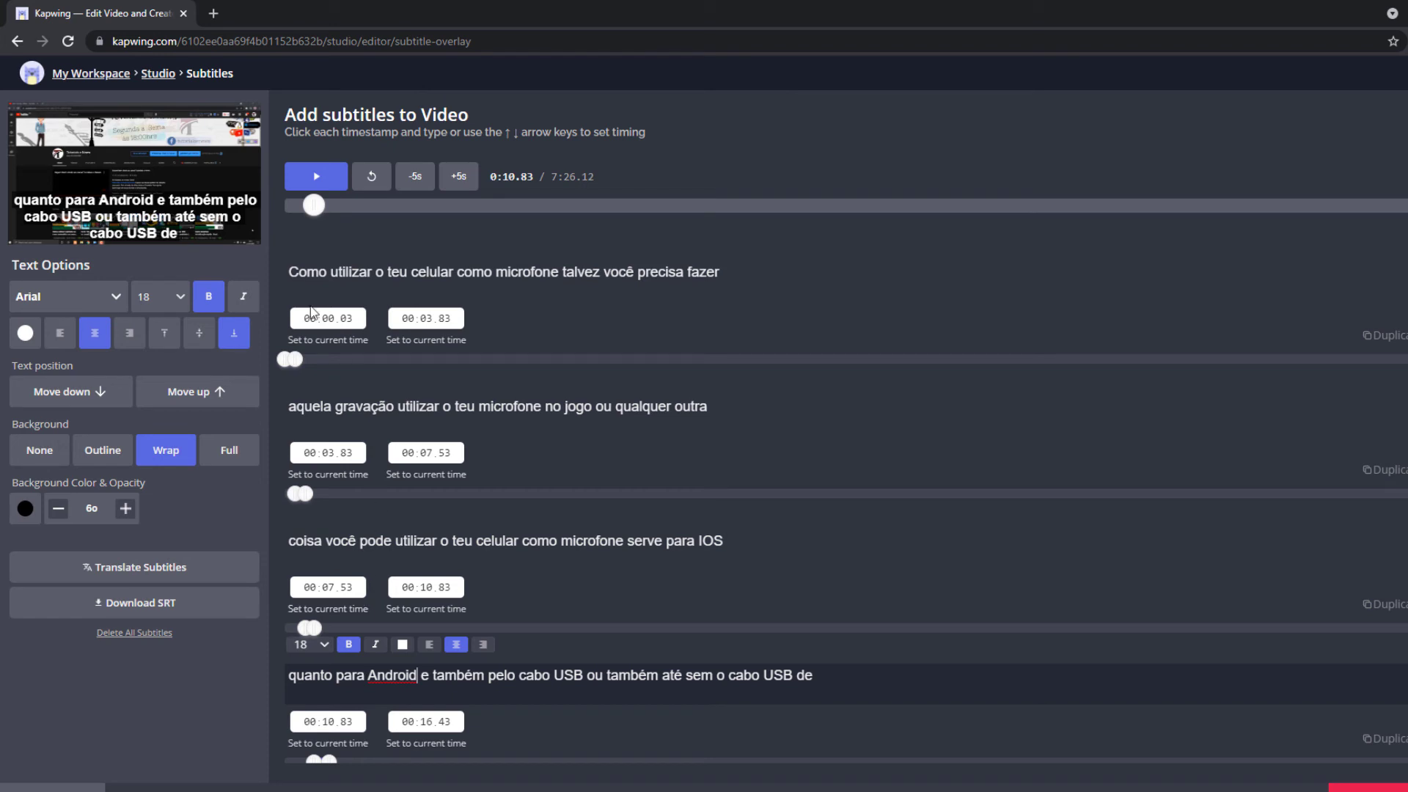
# Continue playback and replace the final "de" of the fourth subtitle with "via", playing that passage again to check it.
pyautogui.click(316, 176)
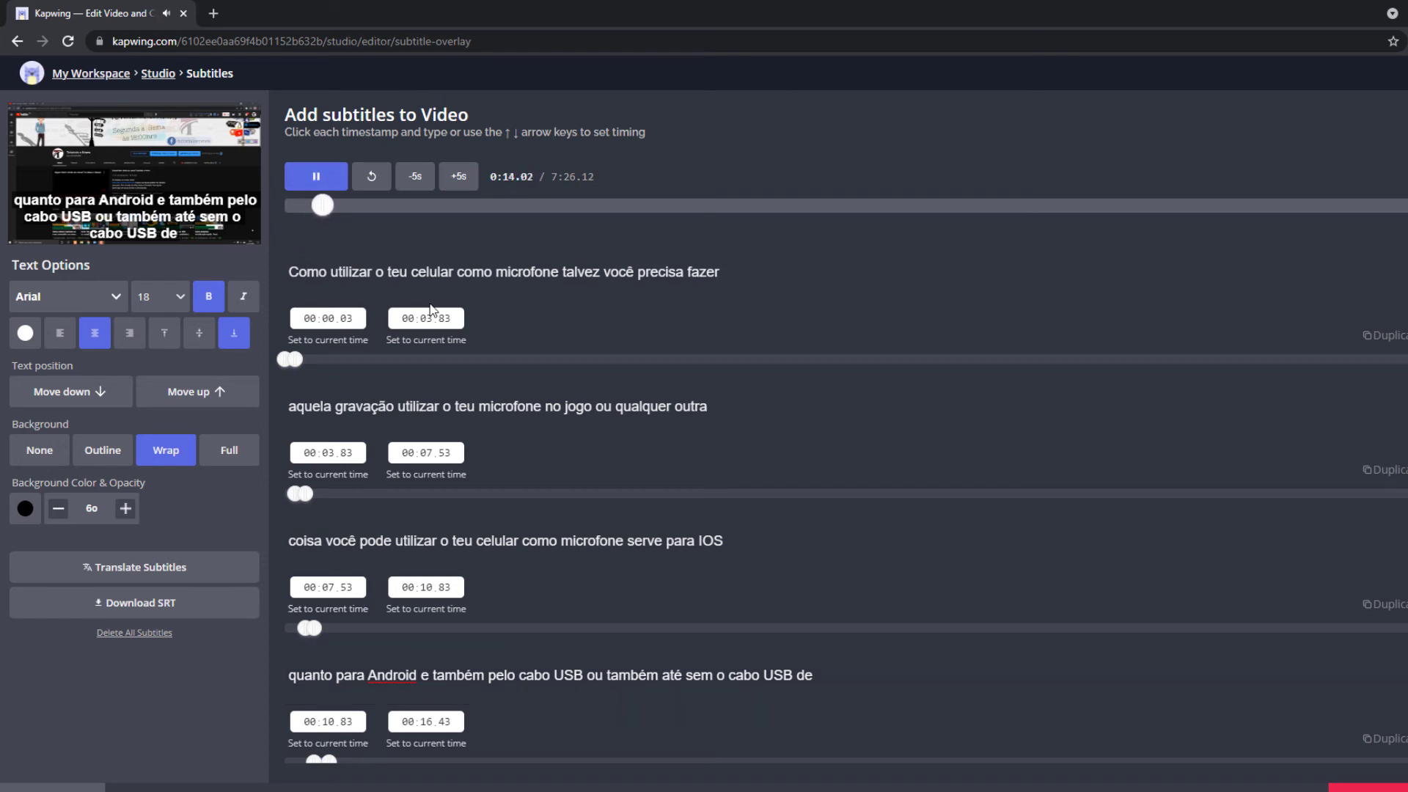
pyautogui.scroll(-3, 734, 410)
pyautogui.press('space')
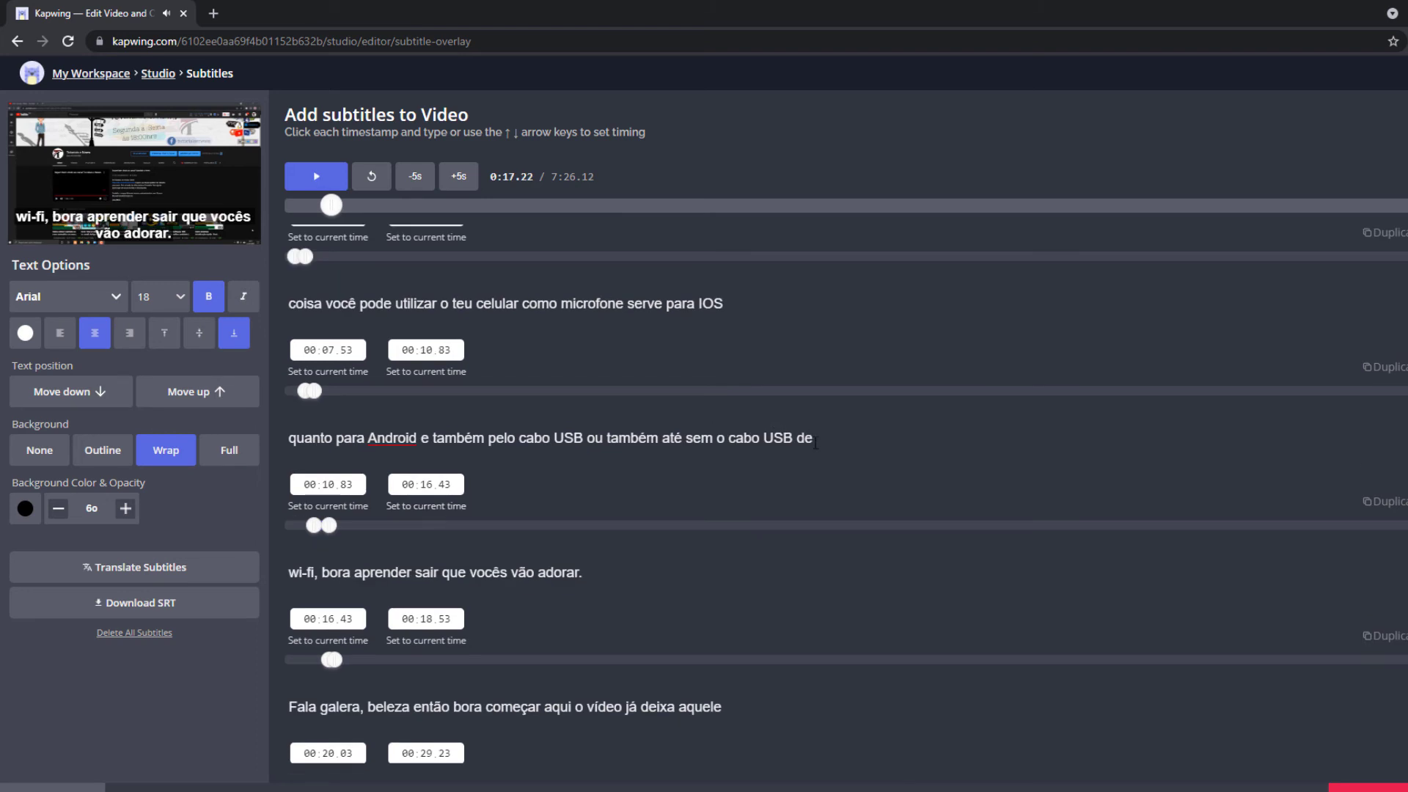
pyautogui.doubleClick(805, 438)
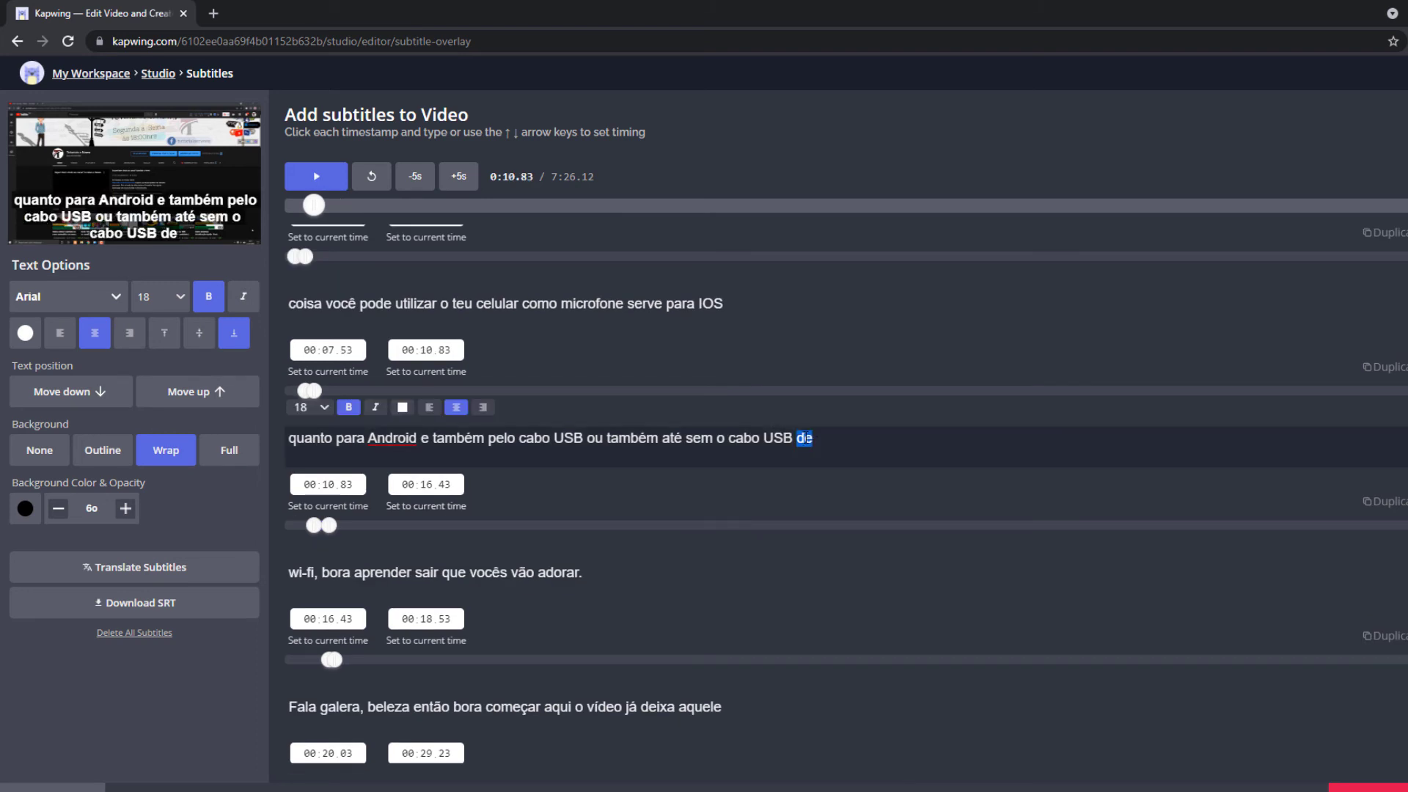
pyautogui.write('via')
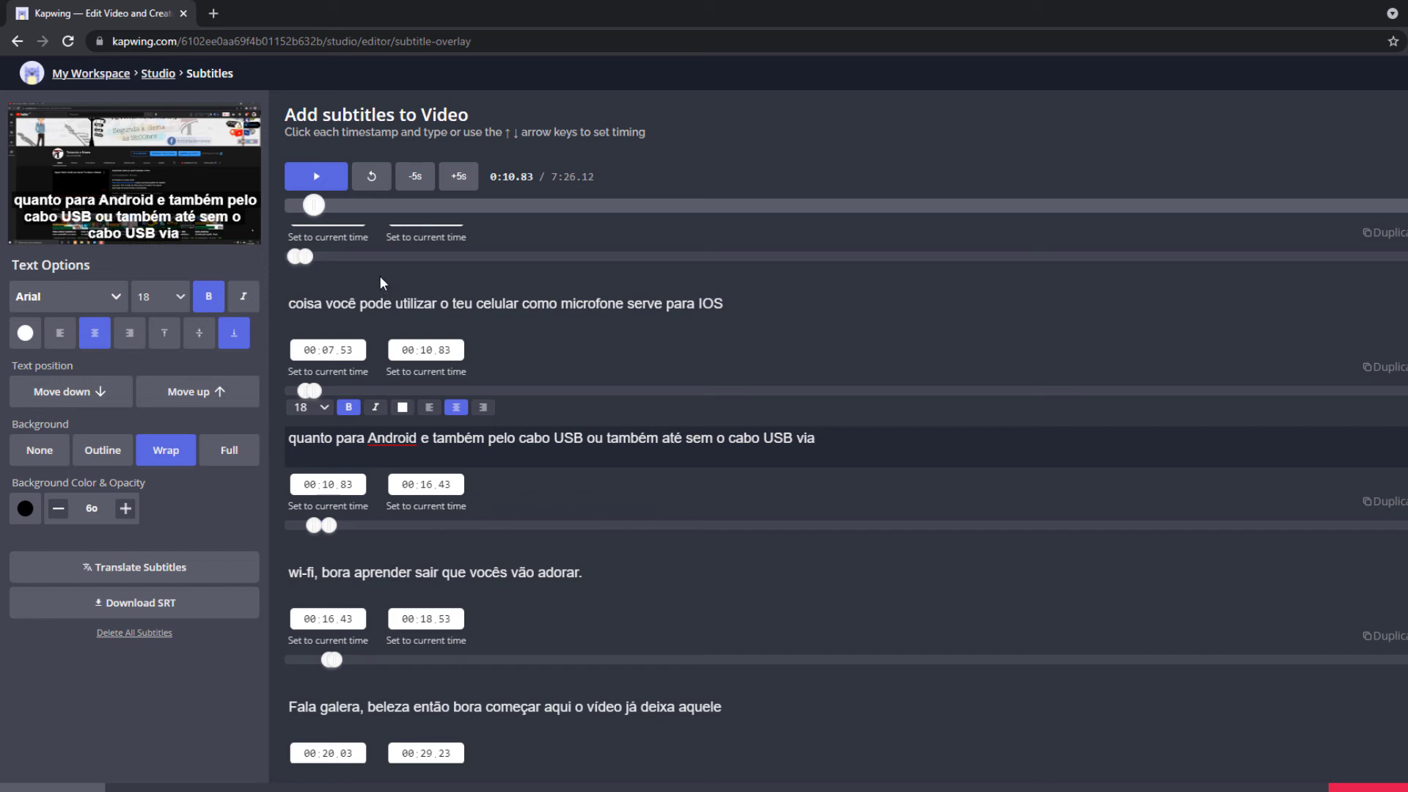
pyautogui.click(319, 183)
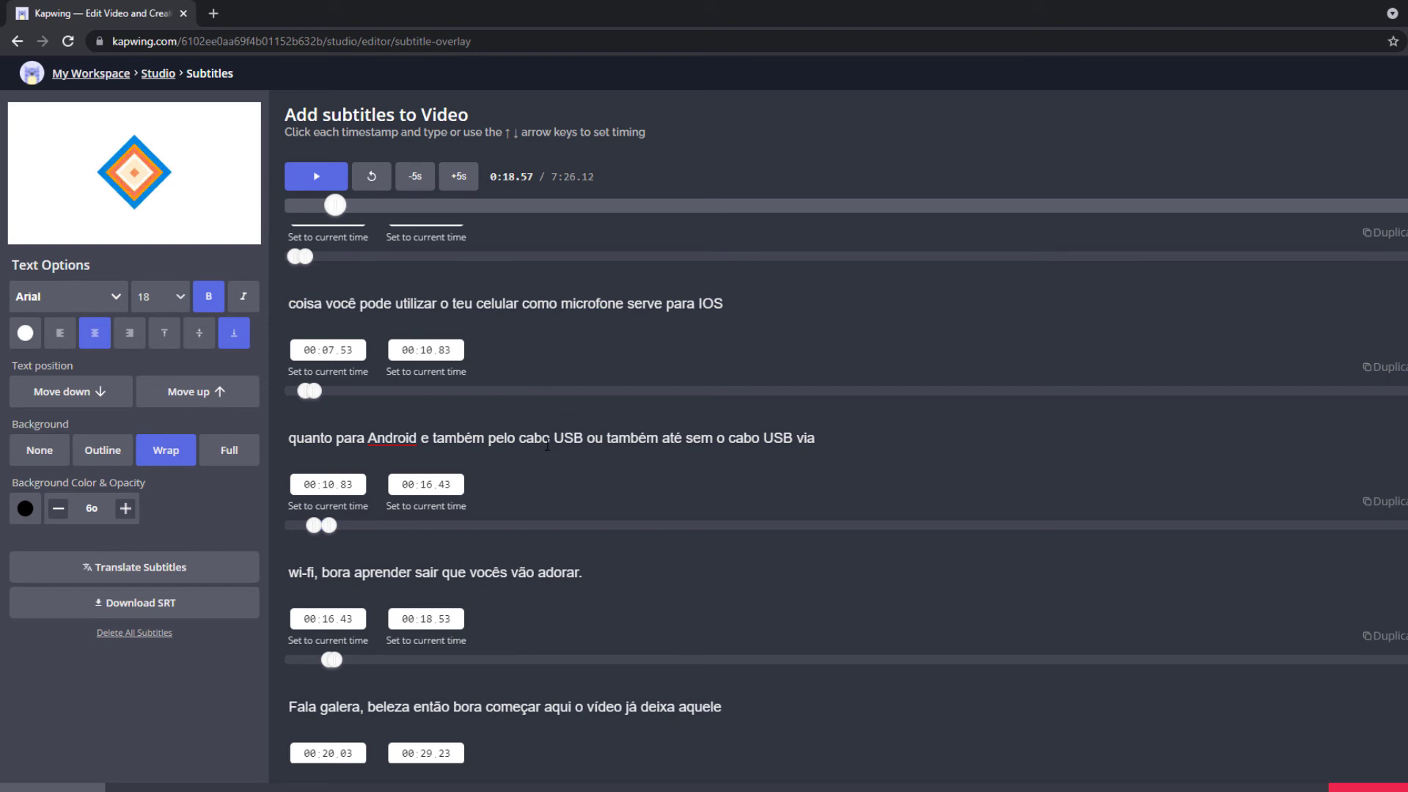
# Examine the target languages offered for translating the subtitles and close the translation dialog without translating.
pyautogui.scroll(3, 319, 556)
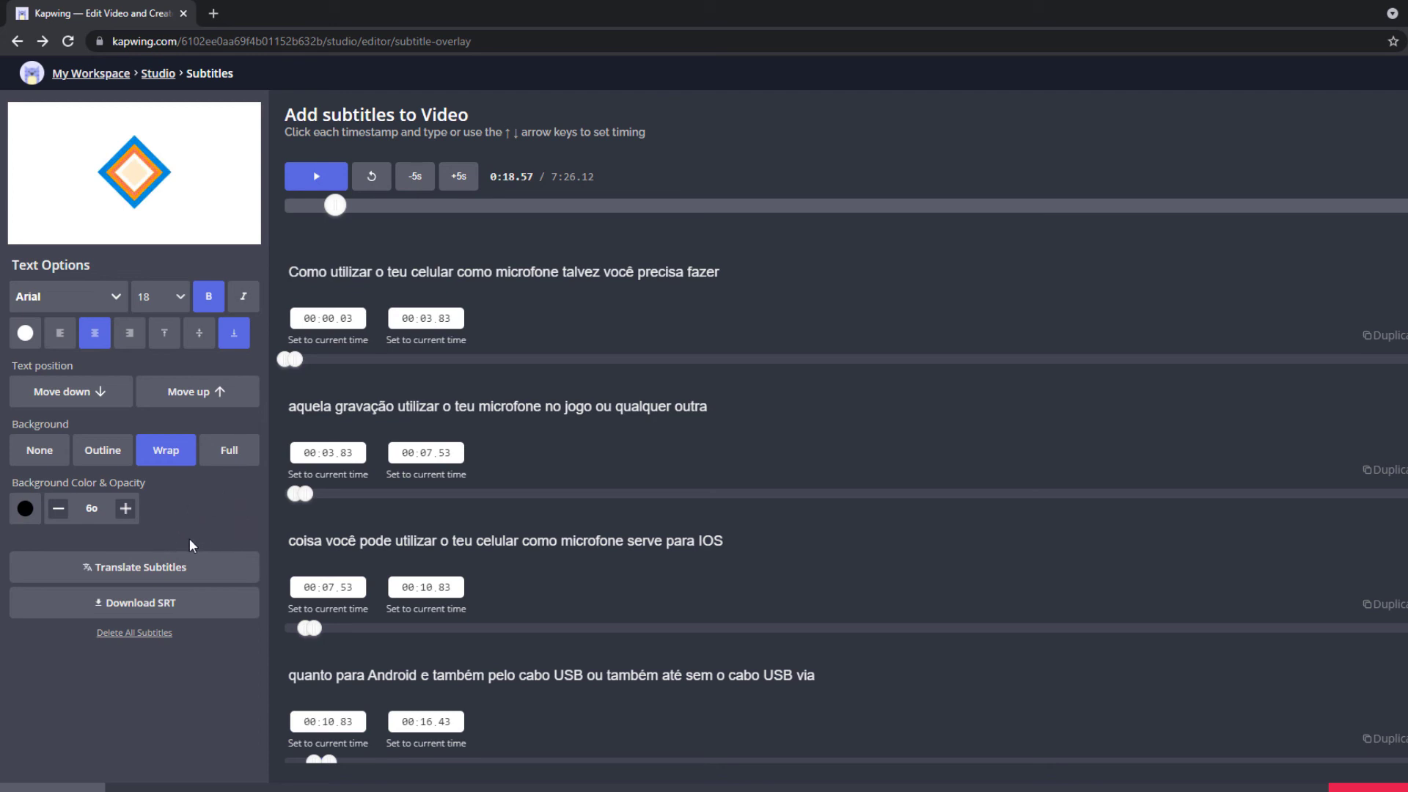
pyautogui.click(138, 569)
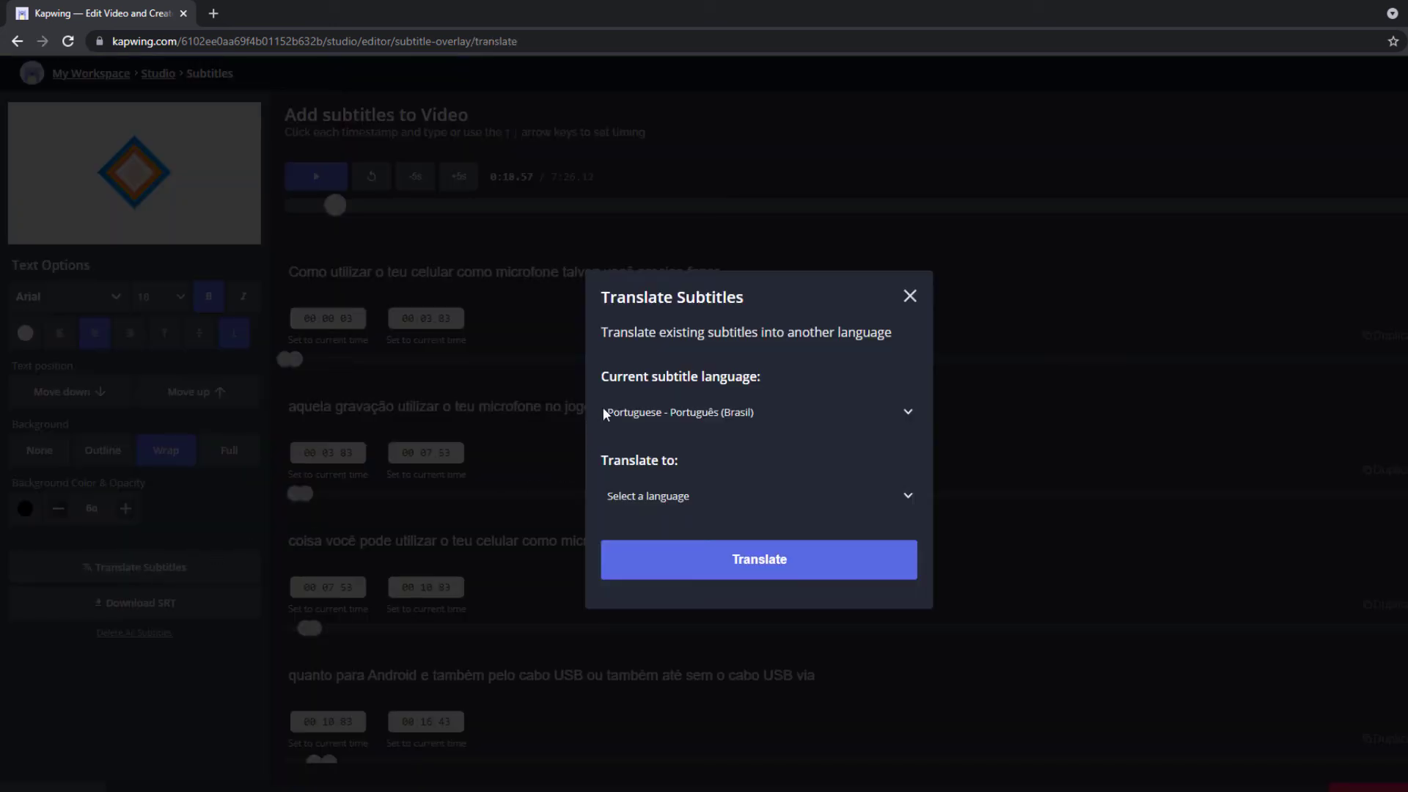
pyautogui.click(760, 499)
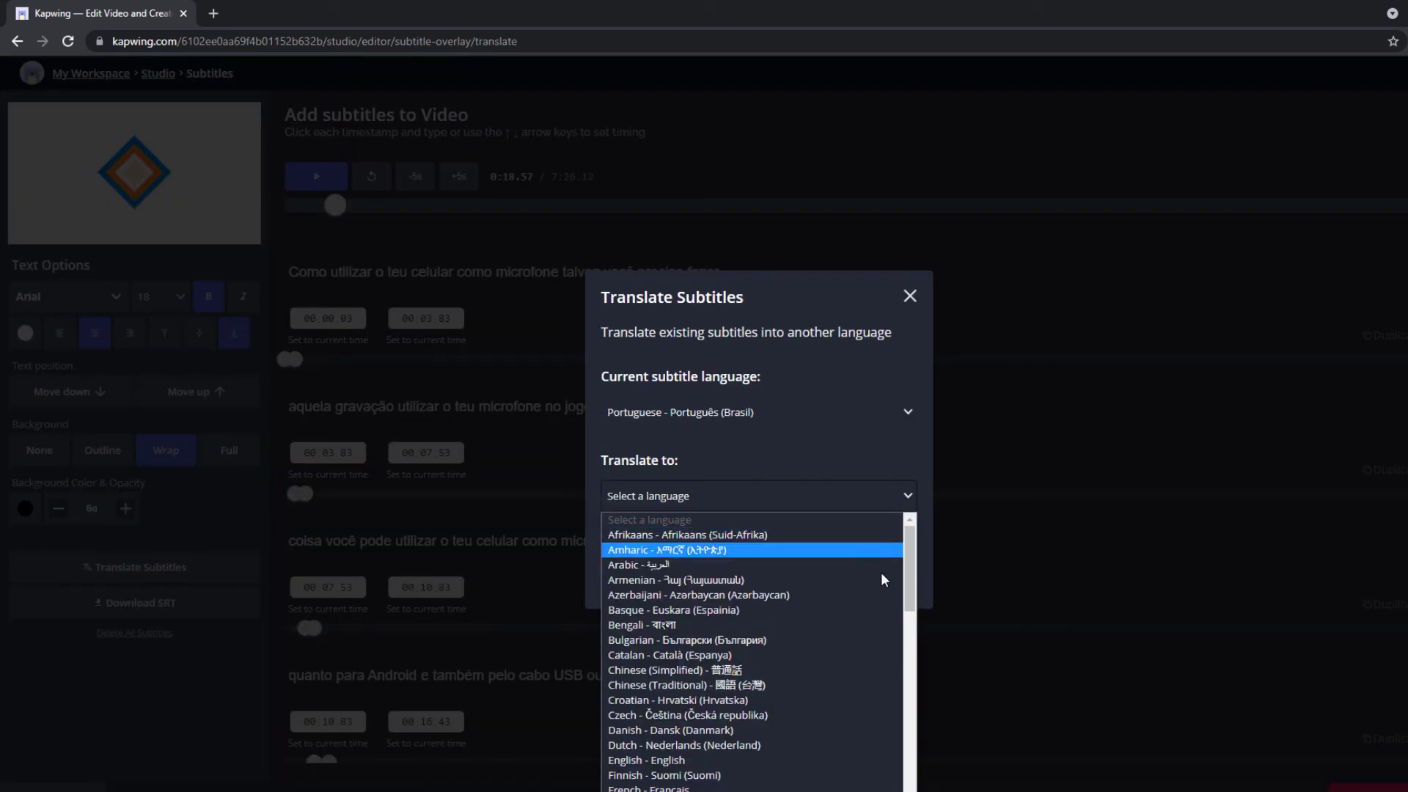
pyautogui.click(910, 295)
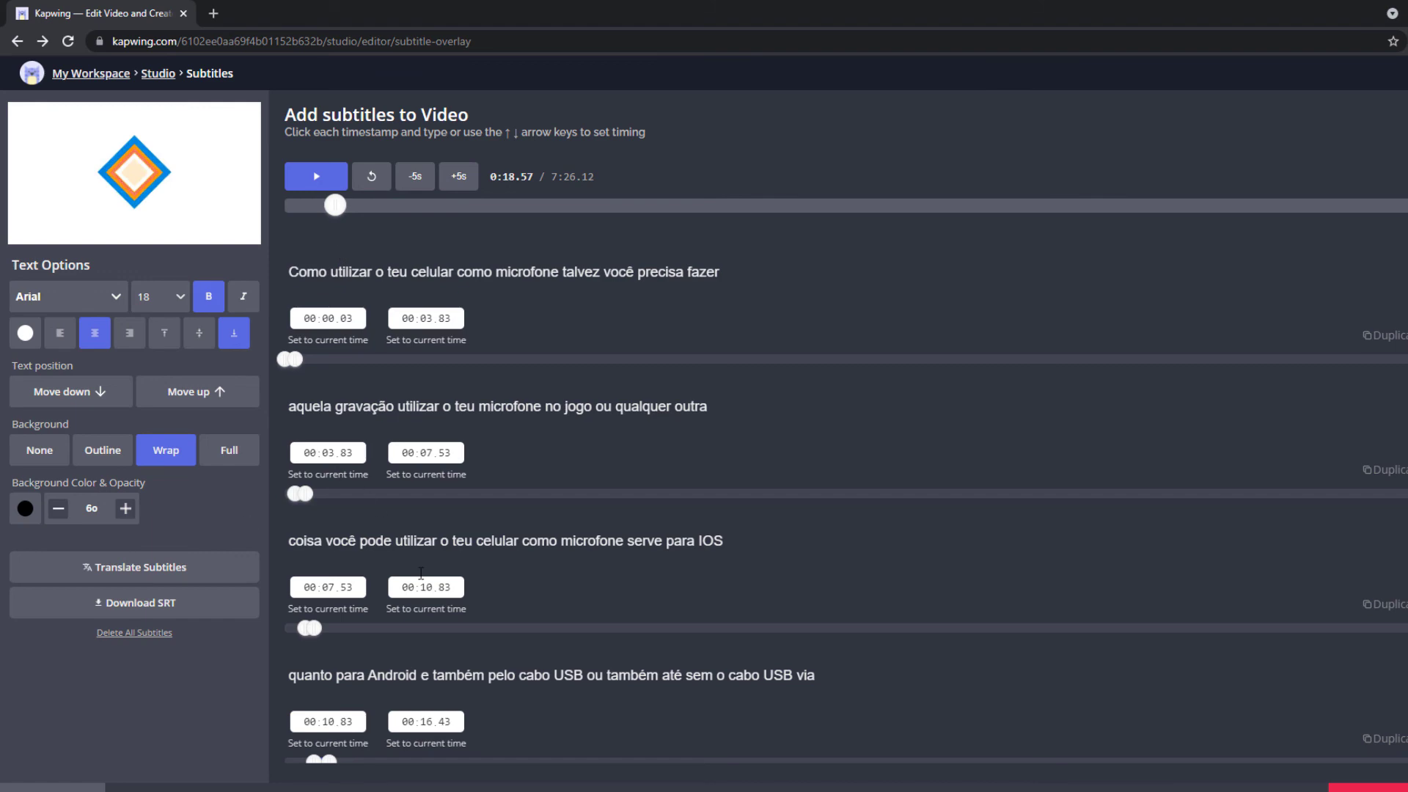
# Look over the remaining subtitles and finish subtitle editing to return to the main video editor.
pyautogui.scroll(-20, 422, 573)
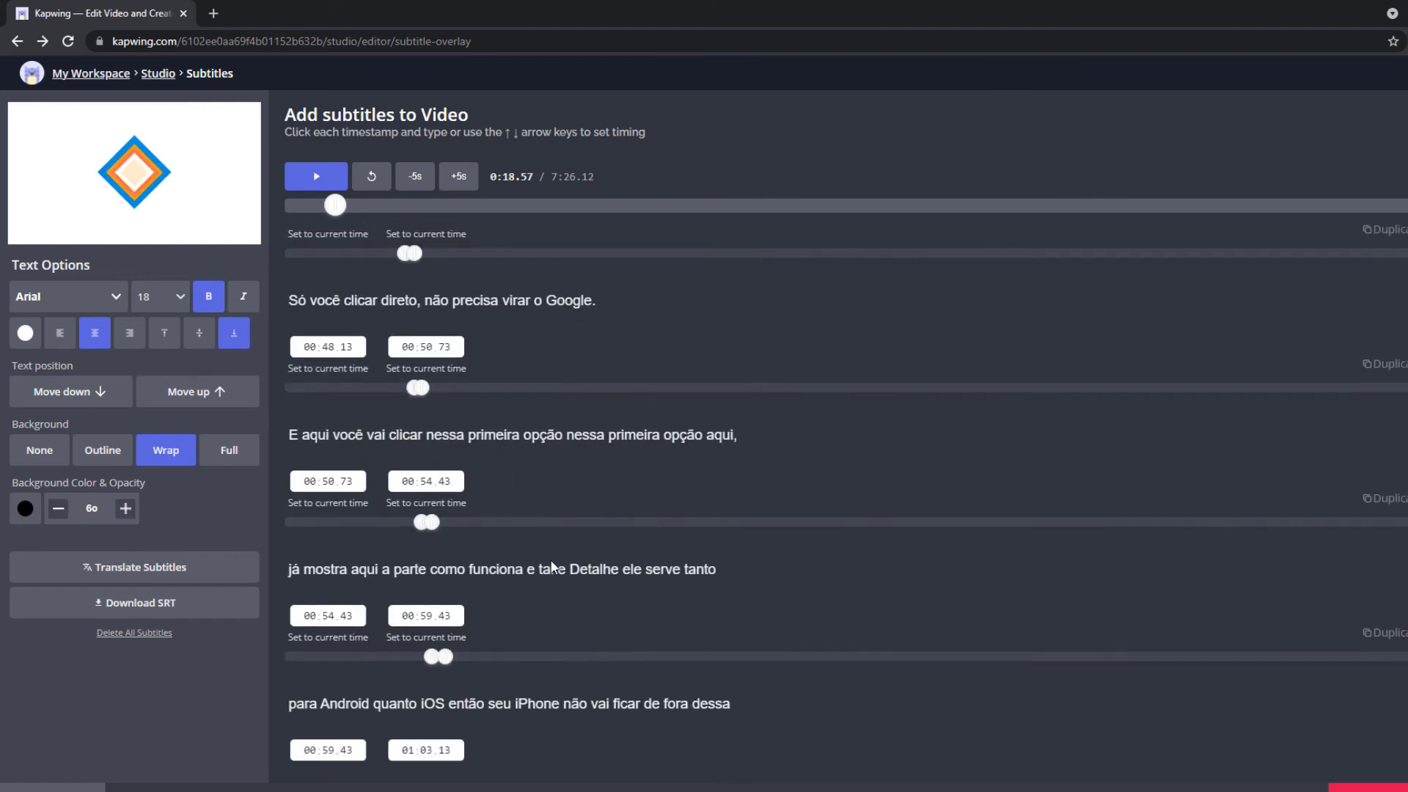
pyautogui.scroll(-4, 552, 567)
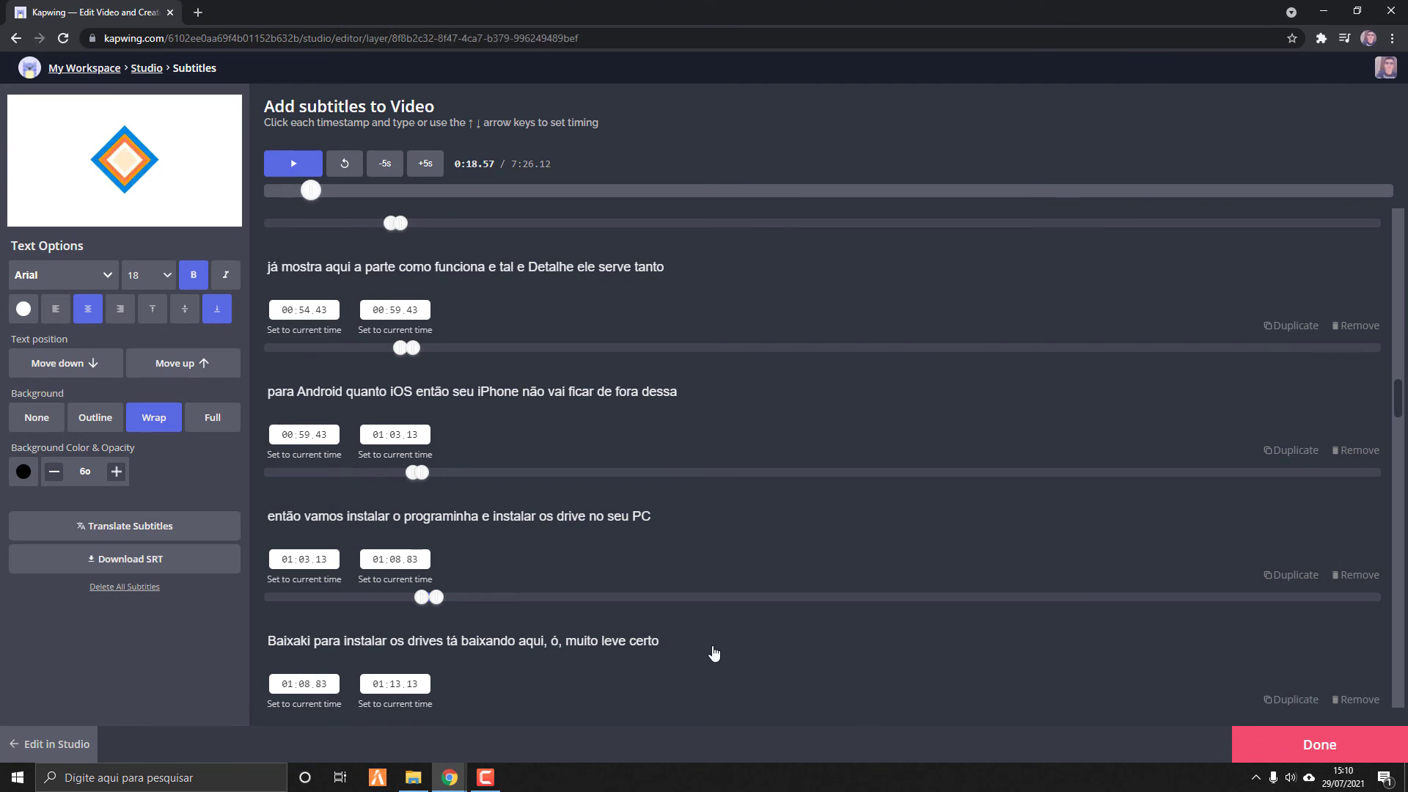
pyautogui.click(1319, 744)
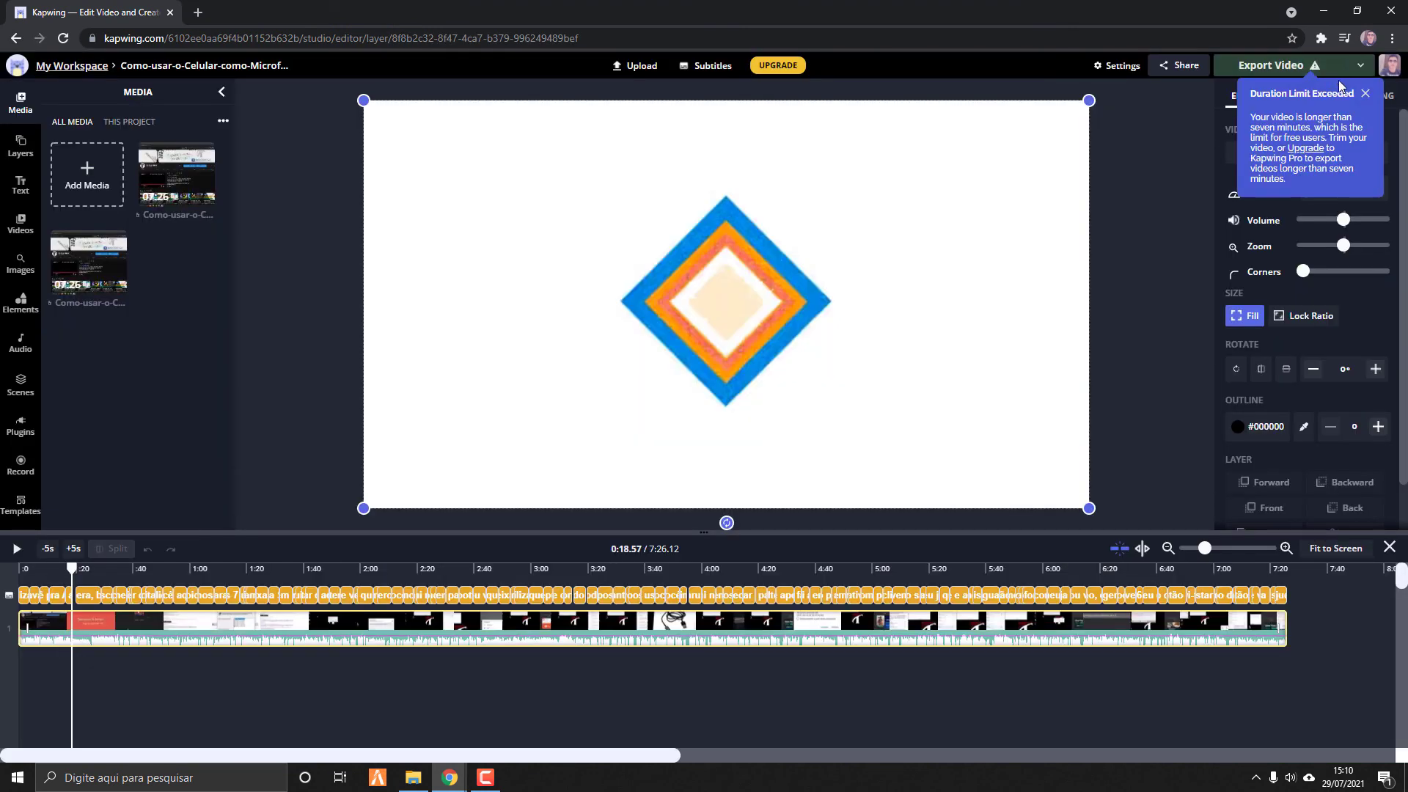
# Try to export the video, read the export limits in the upgrade offer and return to editing.
pyautogui.press('Escape')
pyautogui.click(1288, 68)
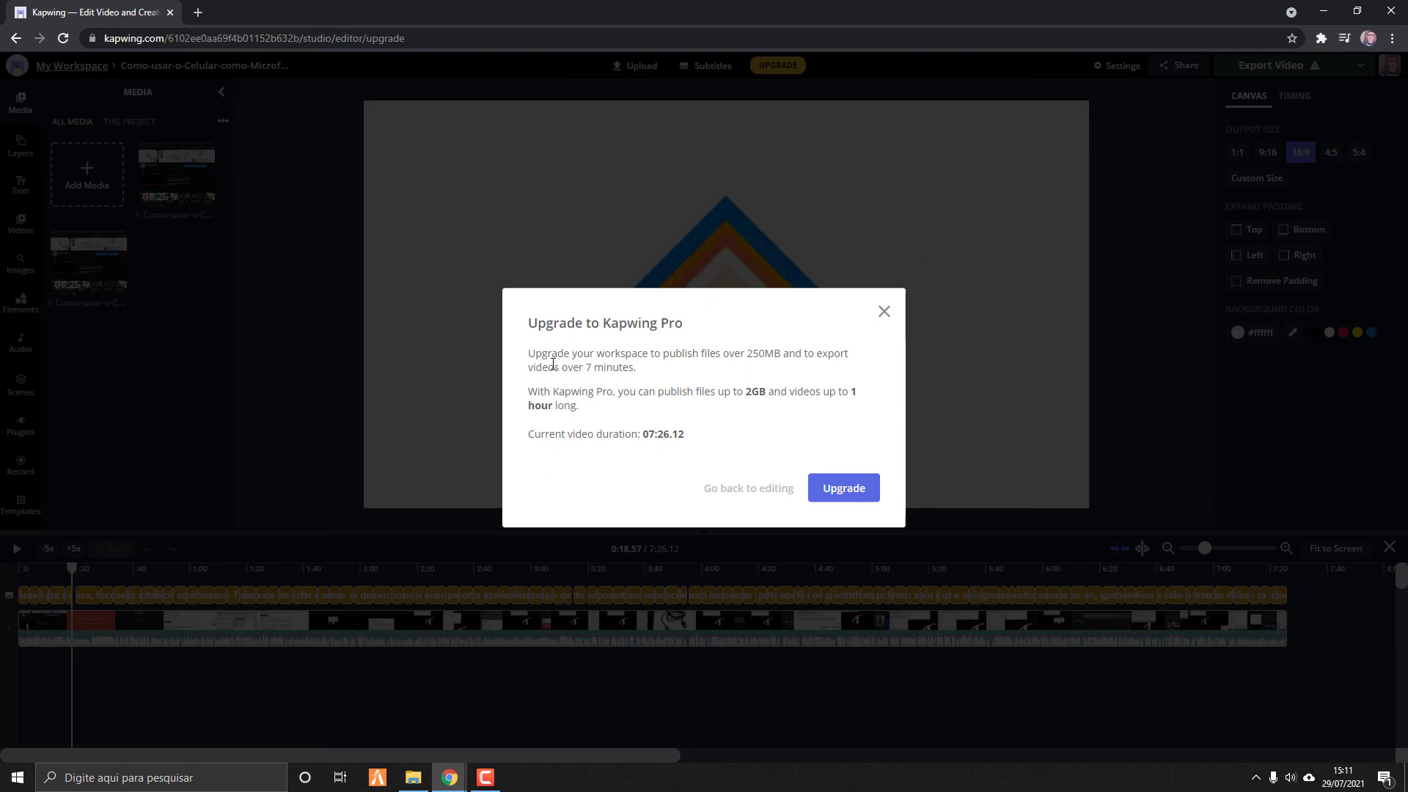
pyautogui.moveTo(559, 367); pyautogui.dragTo(613, 367)
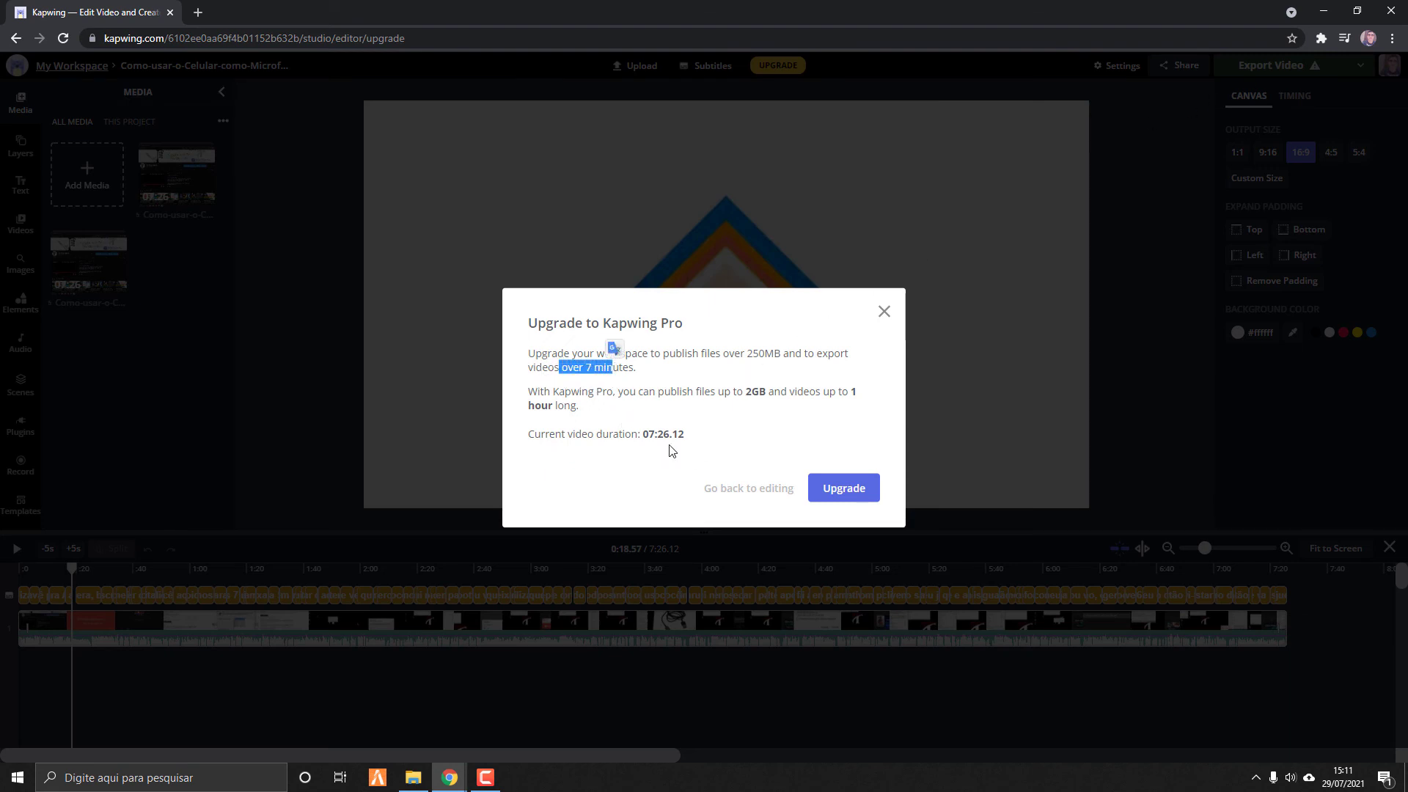
pyautogui.click(885, 312)
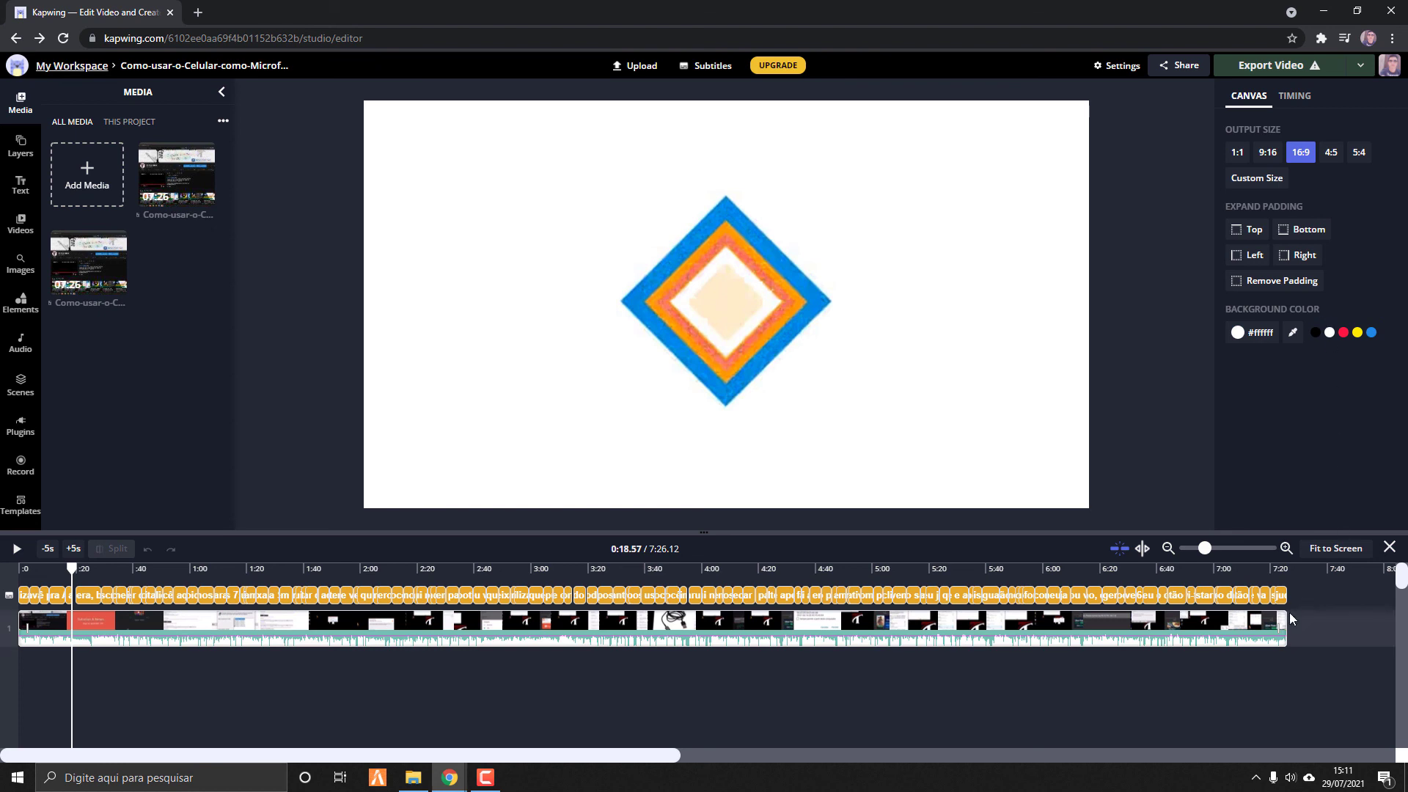
# Trim the end of the video clip back to about 6:53 and delete the subtitles beyond the new ending.
pyautogui.moveTo(1288, 616); pyautogui.dragTo(1195, 622)
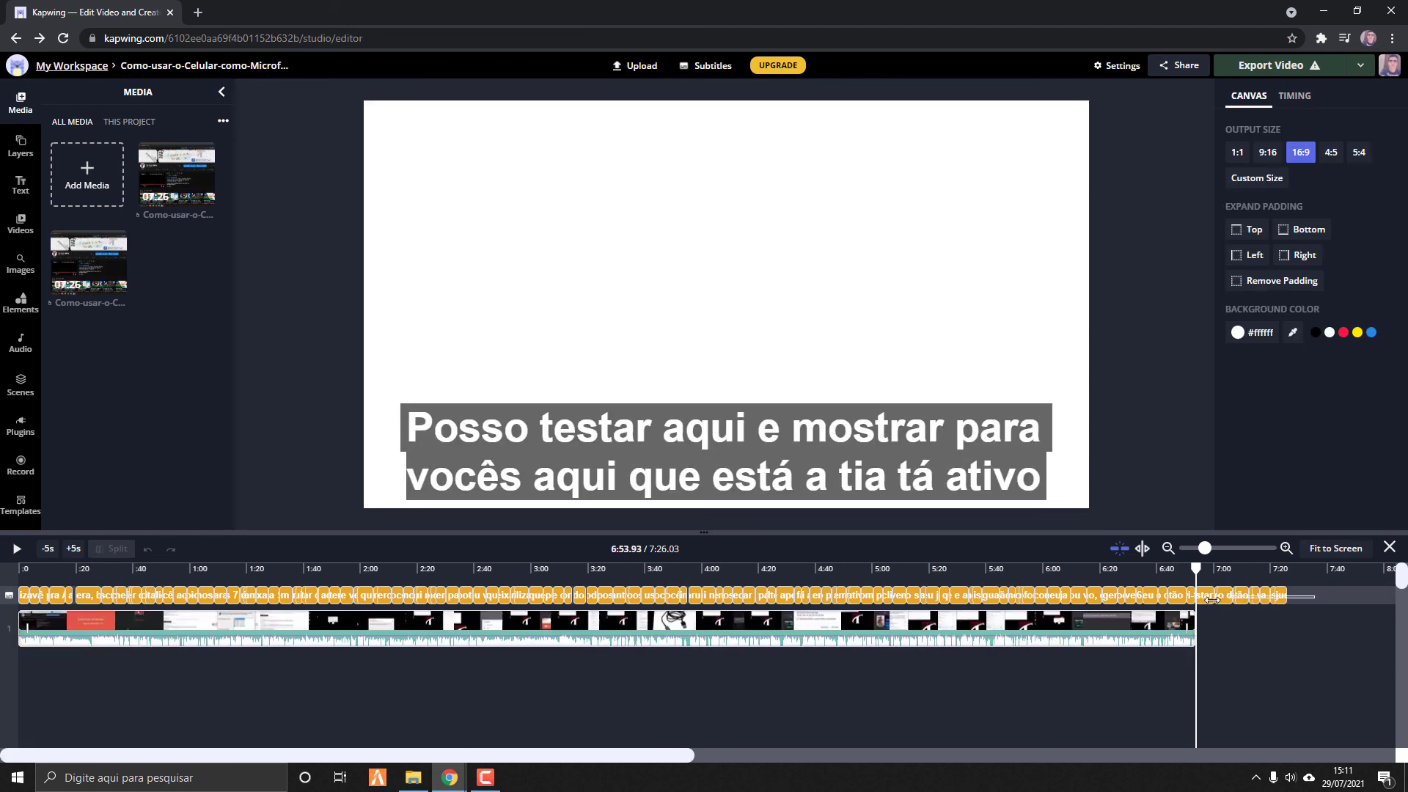
pyautogui.click(1228, 599)
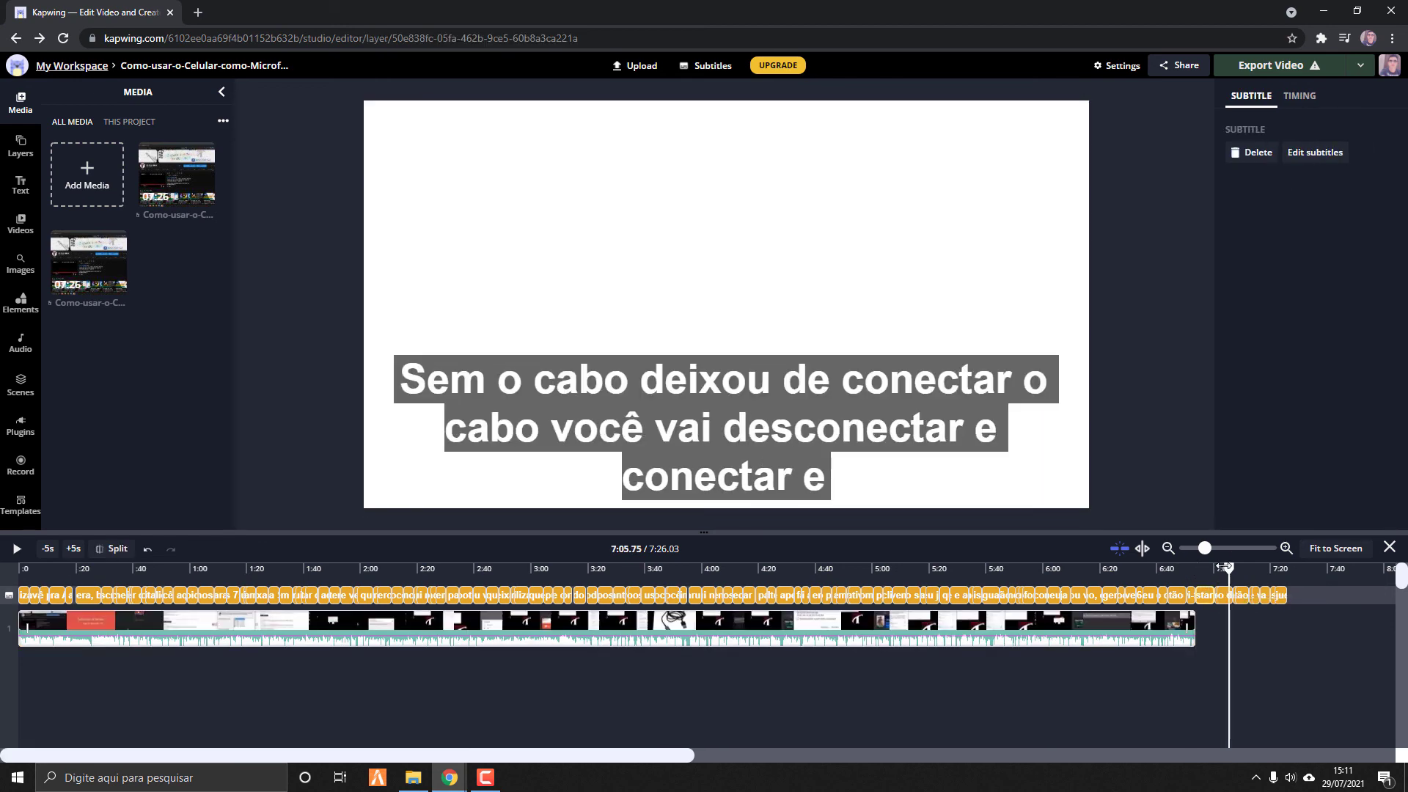
pyautogui.moveTo(1222, 567); pyautogui.dragTo(1192, 570)
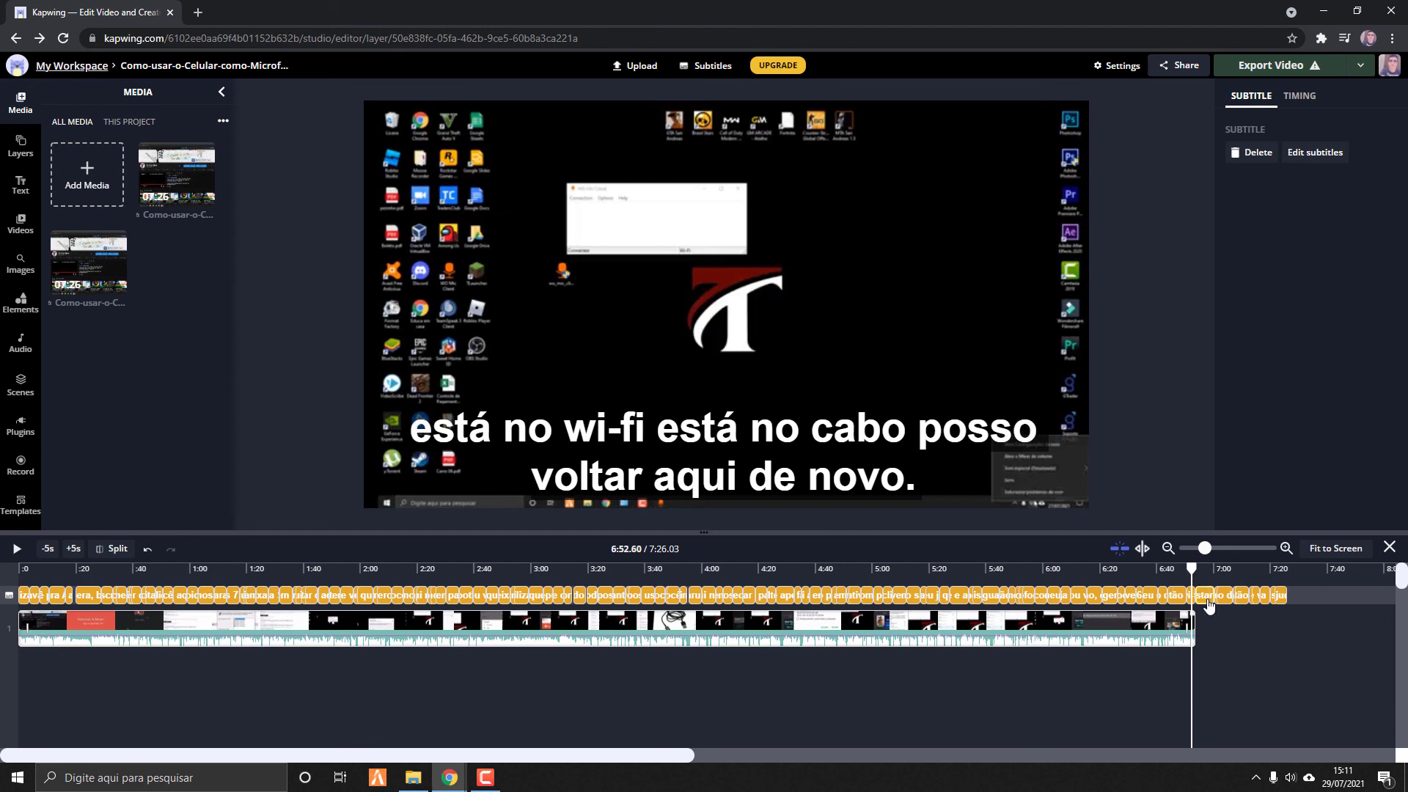
pyautogui.press('Delete')
# Check the frames near the trimmed ending and export the subtitled video.
pyautogui.click(1164, 572)
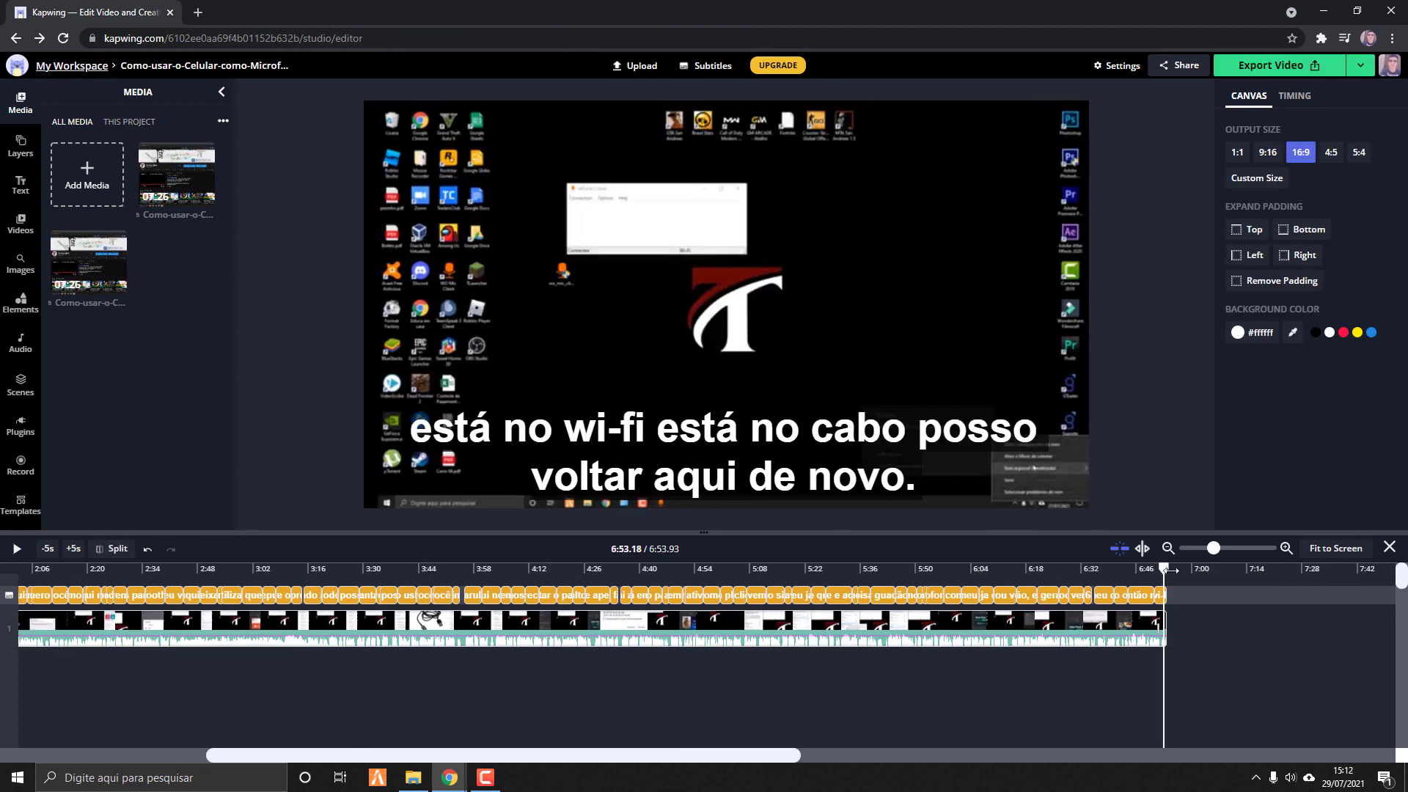
pyautogui.click(1136, 571)
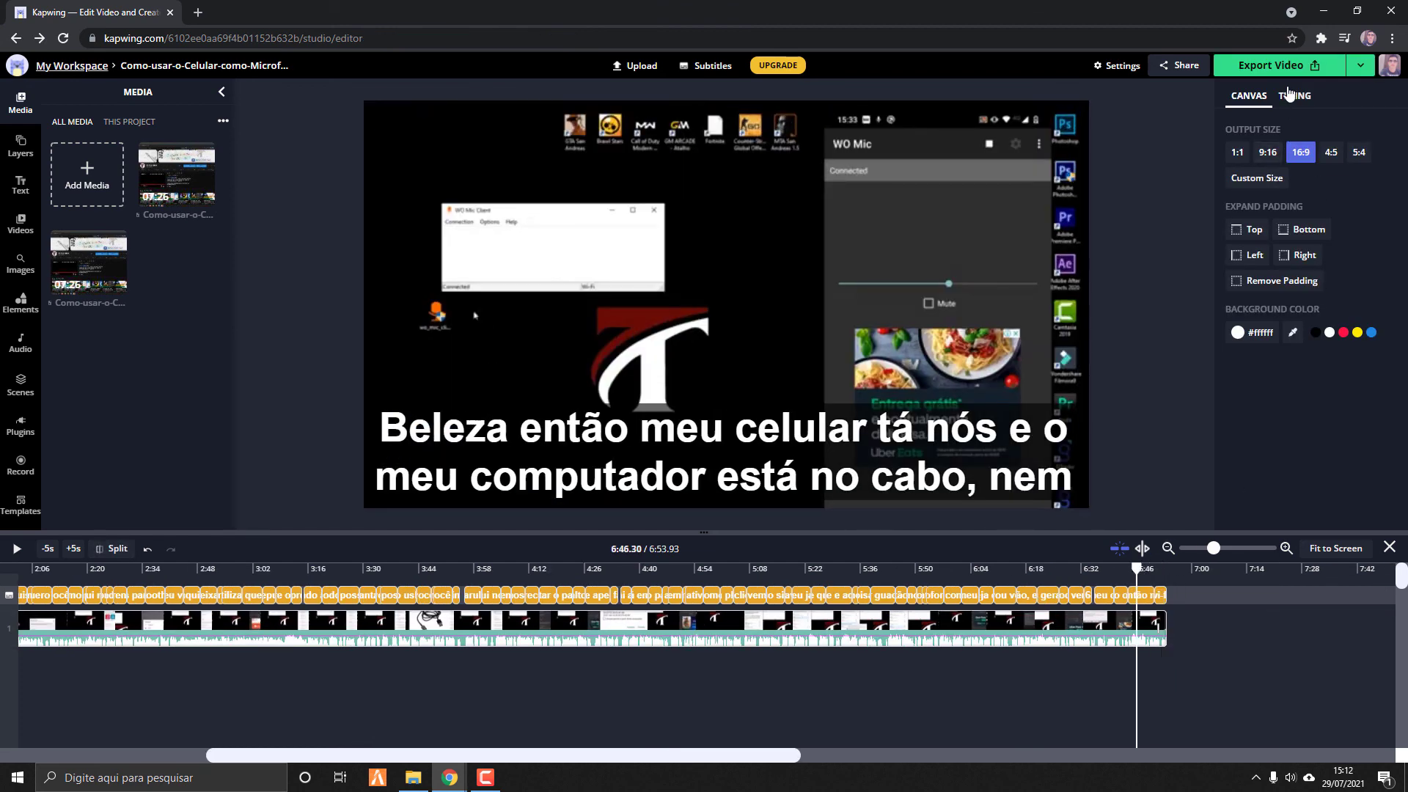
pyautogui.click(1351, 74)
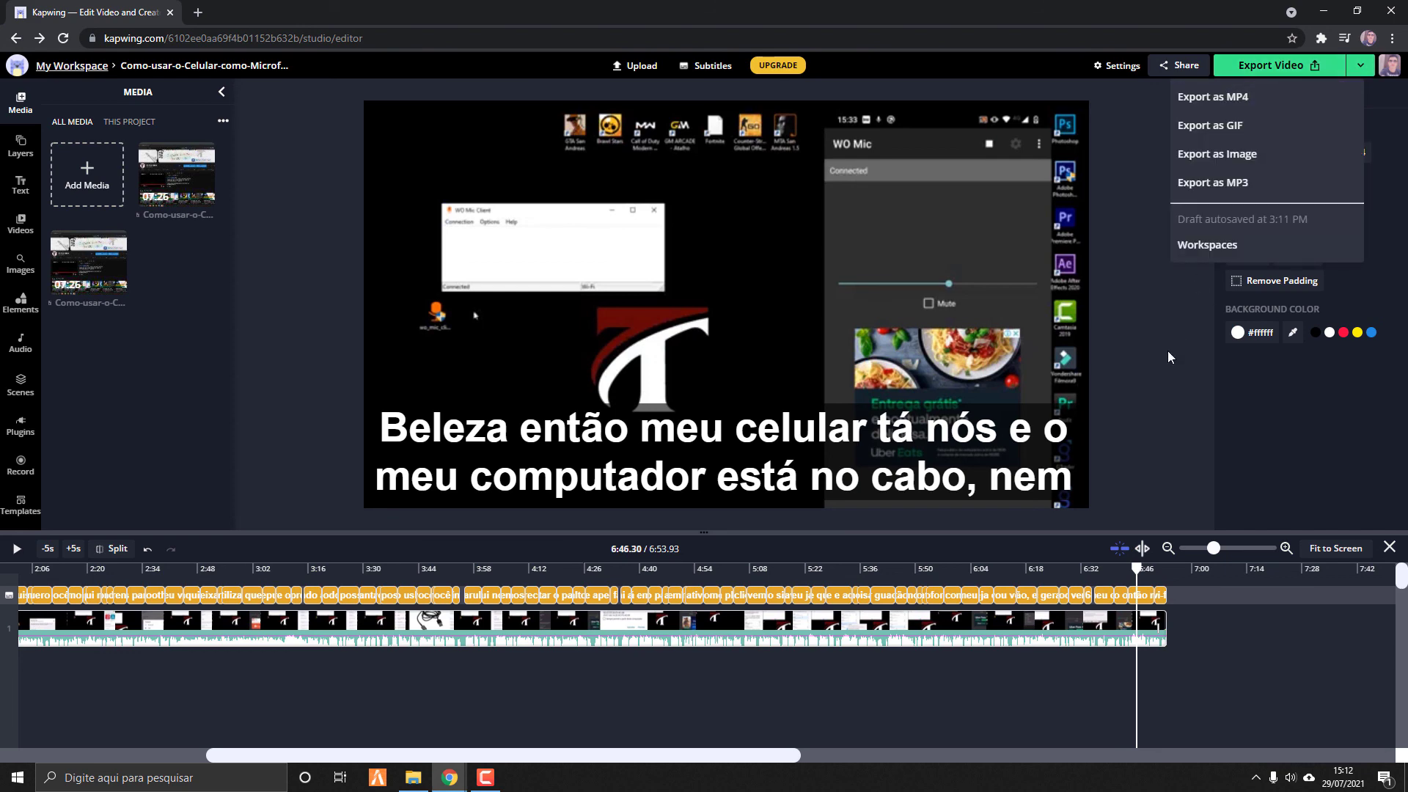
pyautogui.click(1271, 66)
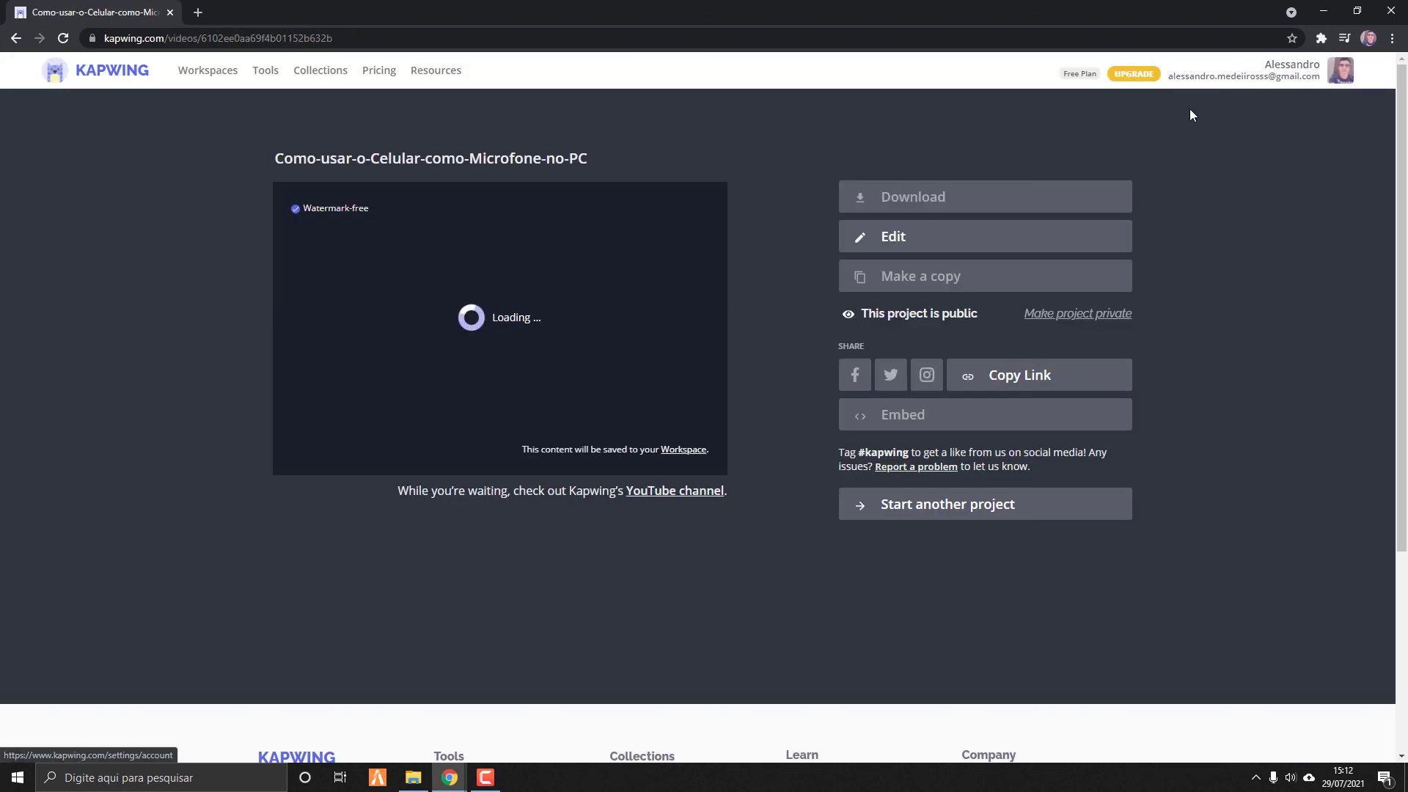